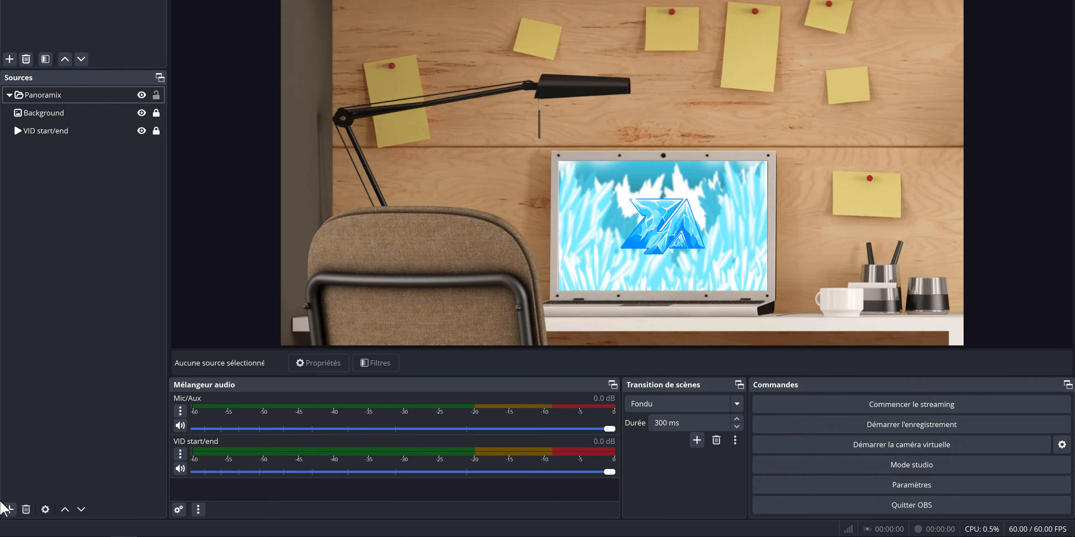
- Add a text source named "TXT follower" and set its font to bold Comic Sans MS
{"action": "left_click", "coordinate": [9, 511]}
{"action": "left_click", "coordinate": [37, 485]}
{"action": "type", "text": "TXT follower"}
{"action": "key", "text": "Return"}
{"action": "left_click", "coordinate": [642, 246]}
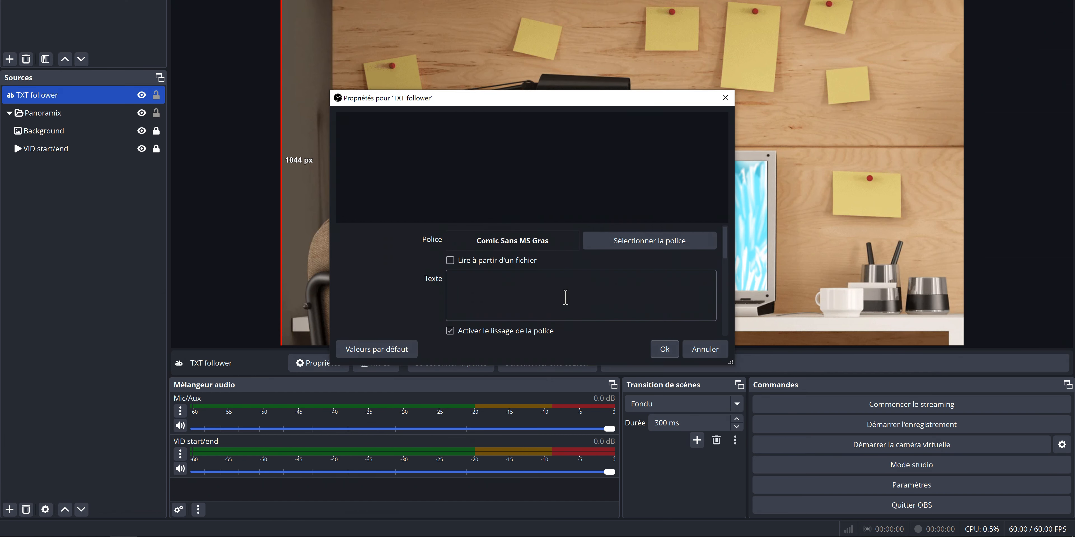
- Give the source the blue text "follower" and place it near the top of the tall sticky note
{"action": "left_click", "coordinate": [539, 287]}
{"action": "type", "text": "follower"}
{"action": "left_click", "coordinate": [664, 350]}
{"action": "left_click_drag", "start_coordinate": [303, 39], "coordinate": [756, 91]}
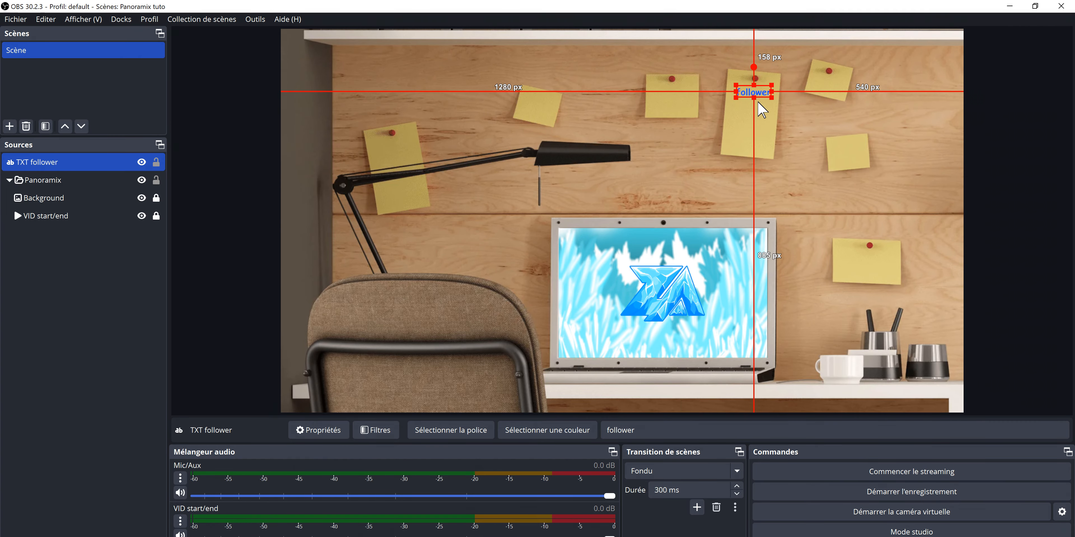
- Rotate the "follower" text slightly to match the sticky note's tilt and adjust its position on the note
{"action": "right_click", "coordinate": [78, 166]}
{"action": "mouse_move", "coordinate": [261, 360]}
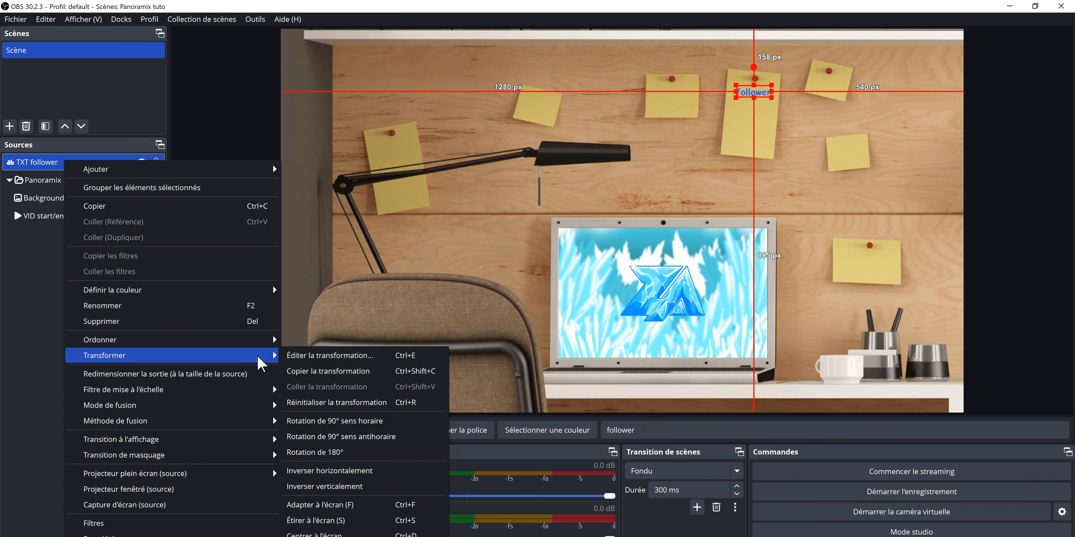
{"action": "left_click", "coordinate": [311, 356]}
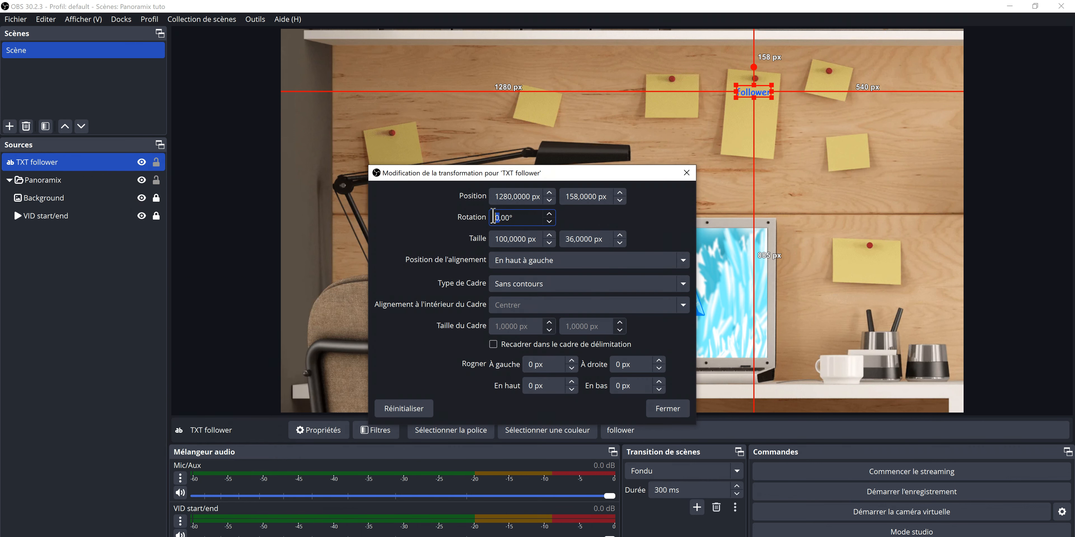
{"action": "left_click", "coordinate": [657, 401]}
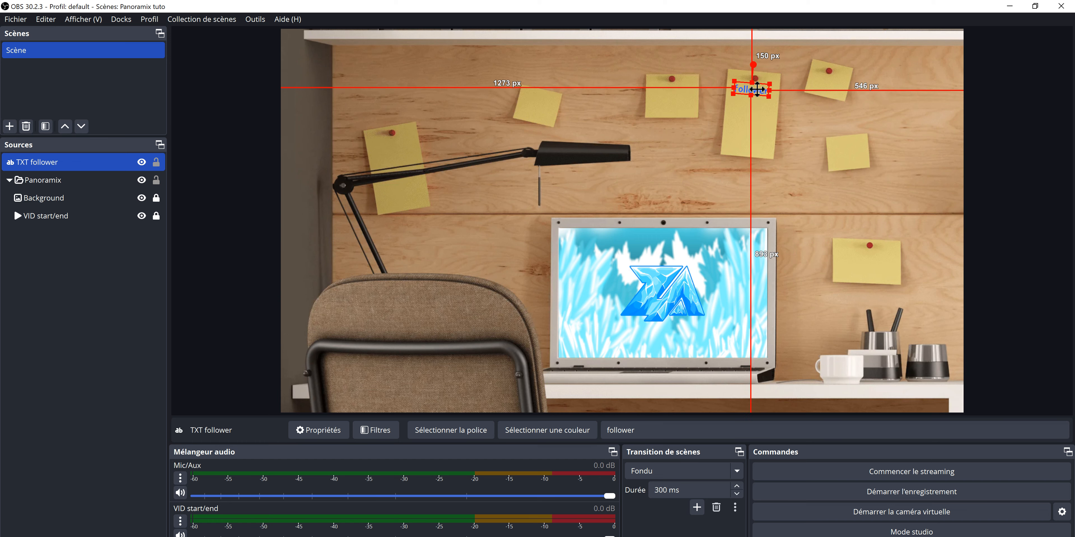
{"action": "left_click", "coordinate": [782, 114]}
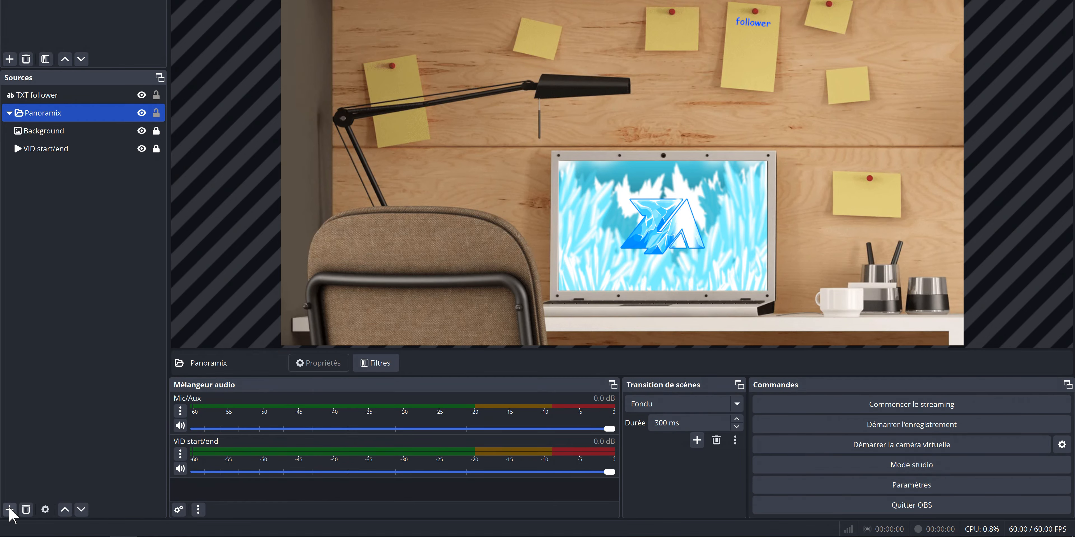
- Add a text source named "TXT follower name" containing the text "placeholder"
{"action": "left_click", "coordinate": [9, 510]}
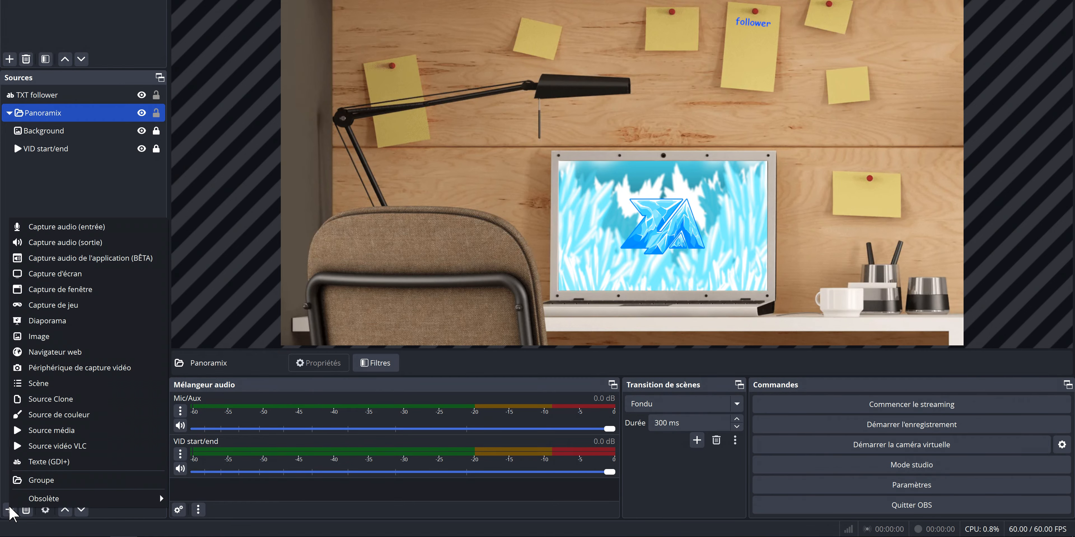
{"action": "left_click", "coordinate": [42, 469]}
{"action": "type", "text": "TXT follower name"}
{"action": "key", "text": "Return"}
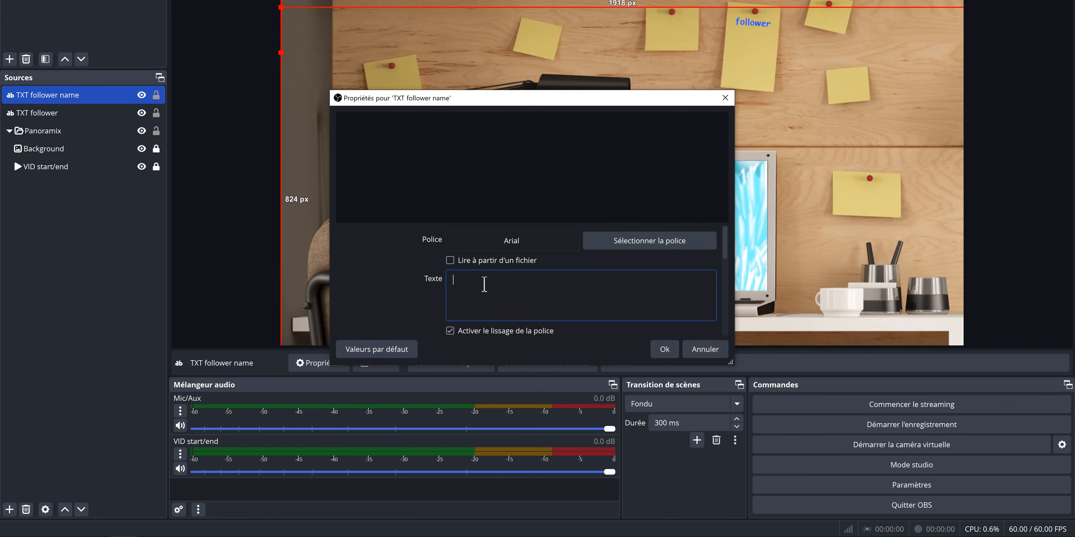
{"action": "type", "text": "placeholder"}
- Set the font of the follower name text to bold Comic Sans MS, size 36
{"action": "left_click", "coordinate": [628, 243]}
{"action": "scroll", "coordinate": [634, 190], "scroll_direction": "down", "scroll_amount": 1}
{"action": "left_click", "coordinate": [632, 168]}
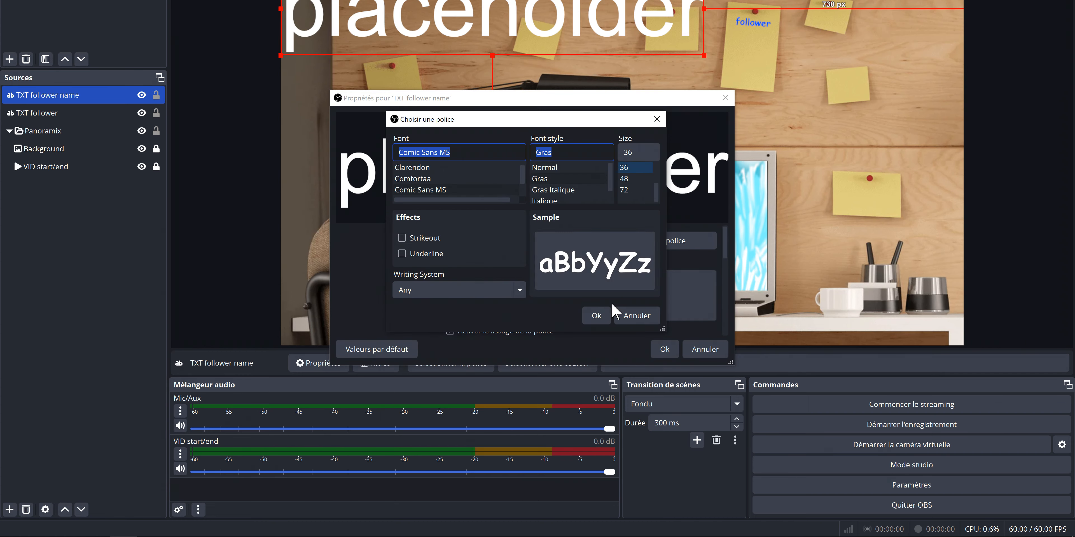
{"action": "left_click", "coordinate": [596, 316]}
- Colour the "placeholder" text black and place it just below "follower" on the tall sticky note
{"action": "scroll", "coordinate": [580, 283], "scroll_direction": "down", "scroll_amount": 3}
{"action": "left_click", "coordinate": [648, 264]}
{"action": "left_click", "coordinate": [387, 128]}
{"action": "left_click", "coordinate": [613, 342]}
{"action": "left_click", "coordinate": [663, 349]}
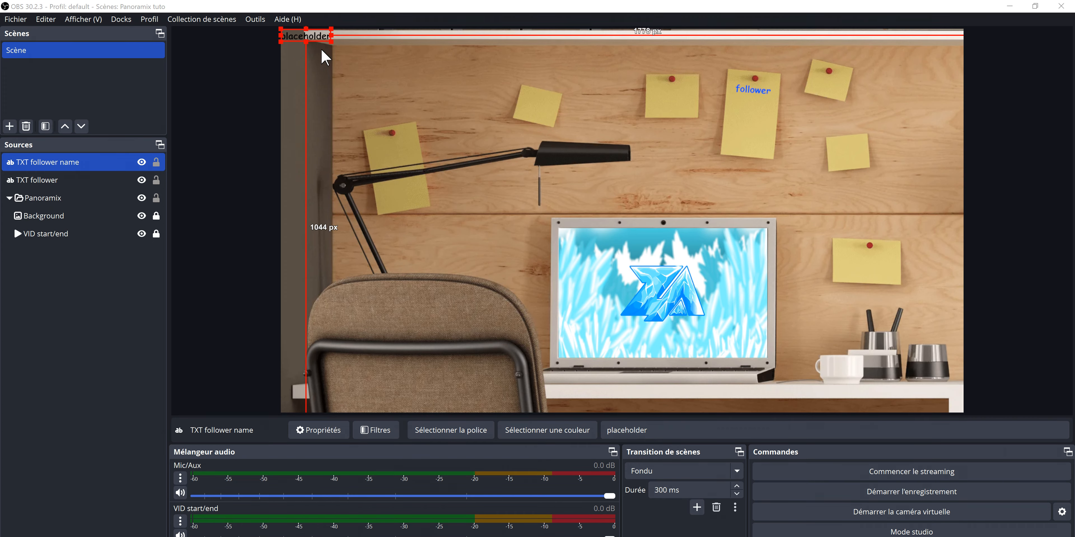
{"action": "left_click_drag", "start_coordinate": [309, 38], "coordinate": [754, 104]}
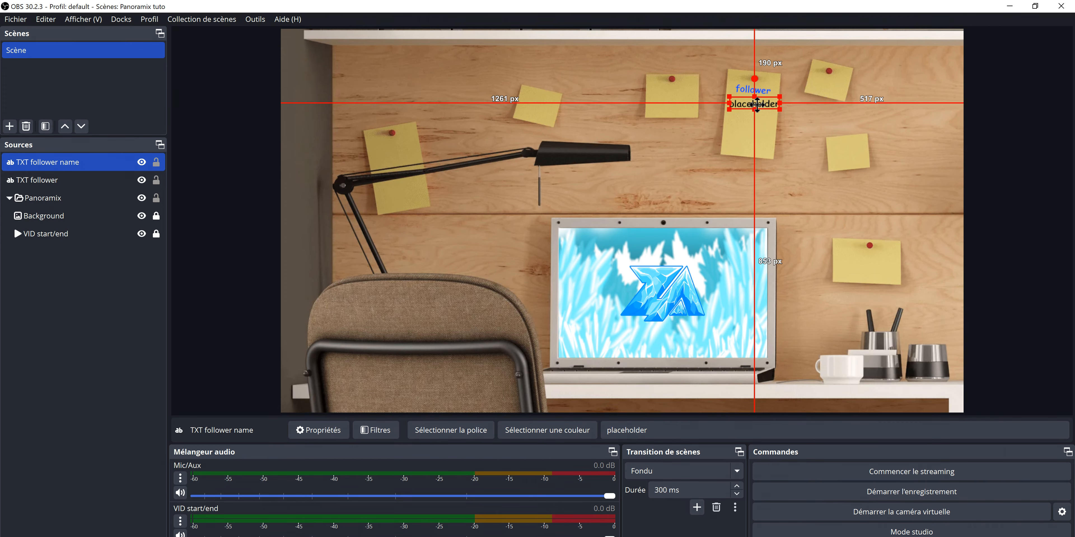
- Set the rotation of the "TXT follower name" source to 4.5° in its transform settings
{"action": "right_click", "coordinate": [91, 161]}
{"action": "mouse_move", "coordinate": [275, 355]}
{"action": "left_click", "coordinate": [333, 358]}
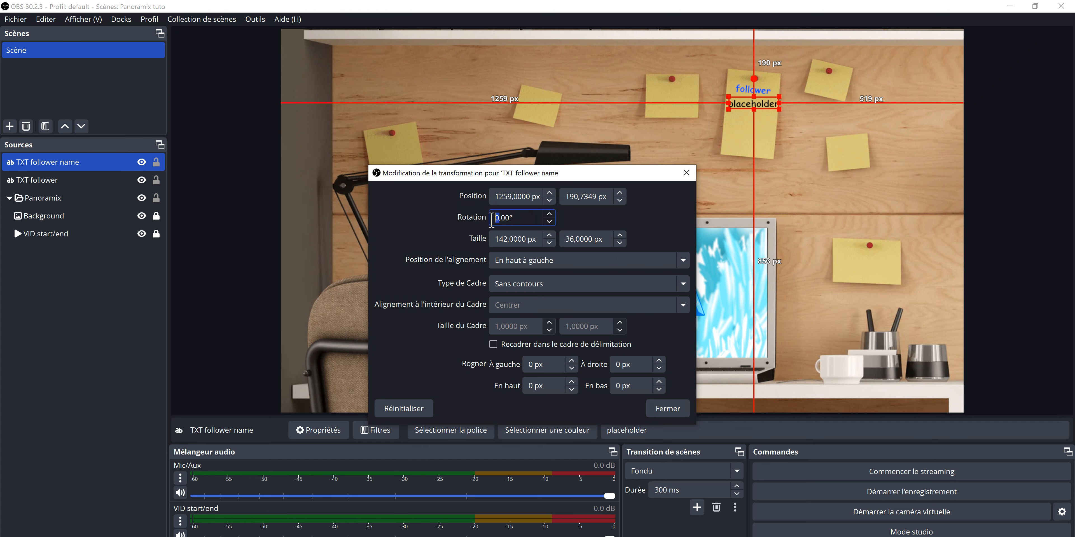
{"action": "key", "text": "BackSpace"}
{"action": "type", "text": "4,5"}
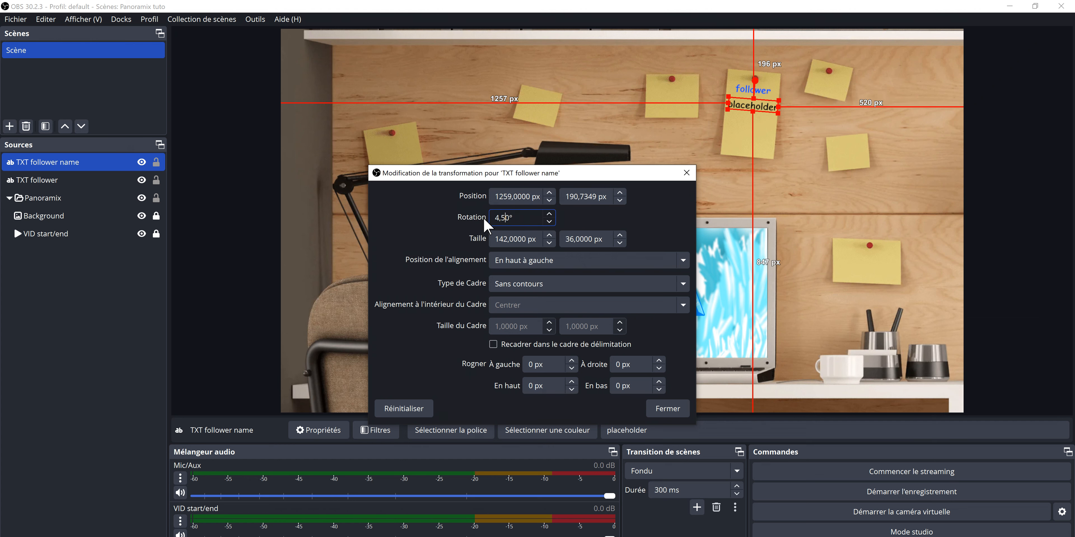
- Set the follower name's bounding box type to "Mettre à l'échelle à partir des dimensions intérieures", sized 142 × 35 px
{"action": "left_click", "coordinate": [518, 282]}
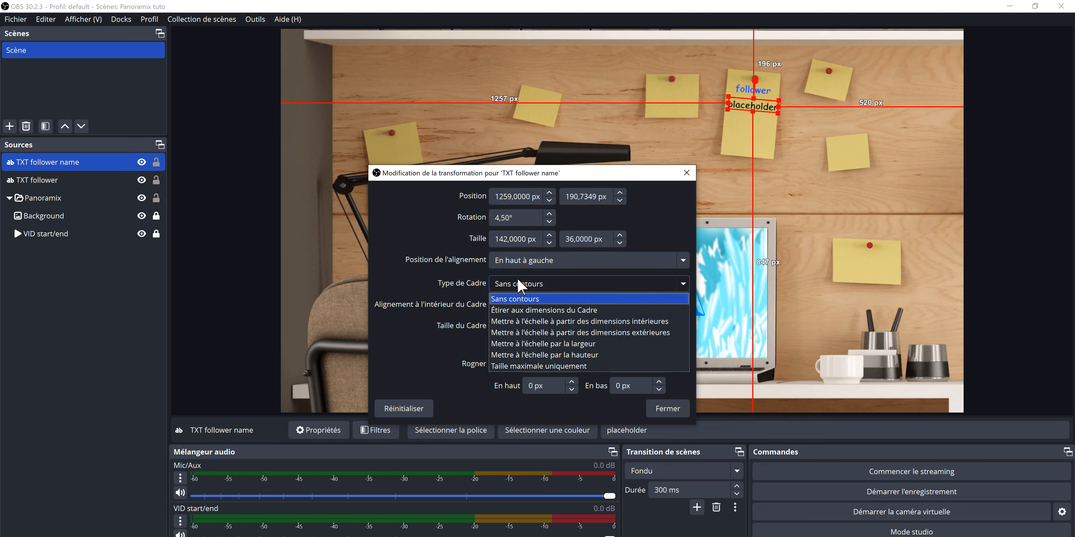
{"action": "left_click", "coordinate": [541, 322]}
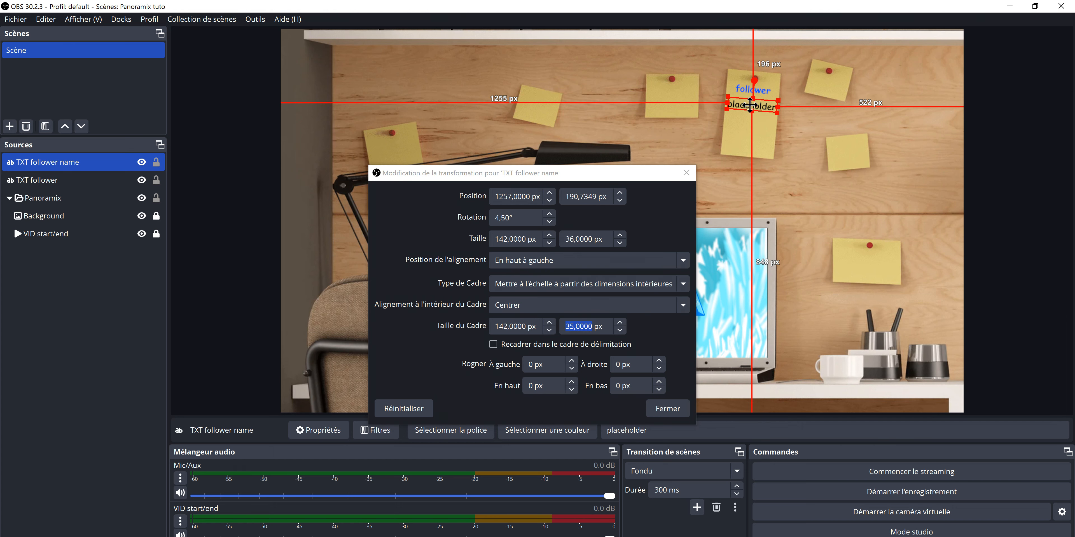
{"action": "left_click", "coordinate": [667, 408]}
- Append a long string of random letters to the follower name text to test how the bounding box scales it
{"action": "double_click", "coordinate": [96, 169]}
{"action": "left_click", "coordinate": [412, 355]}
{"action": "type", "text": "bvrgreberbererberberberb"}
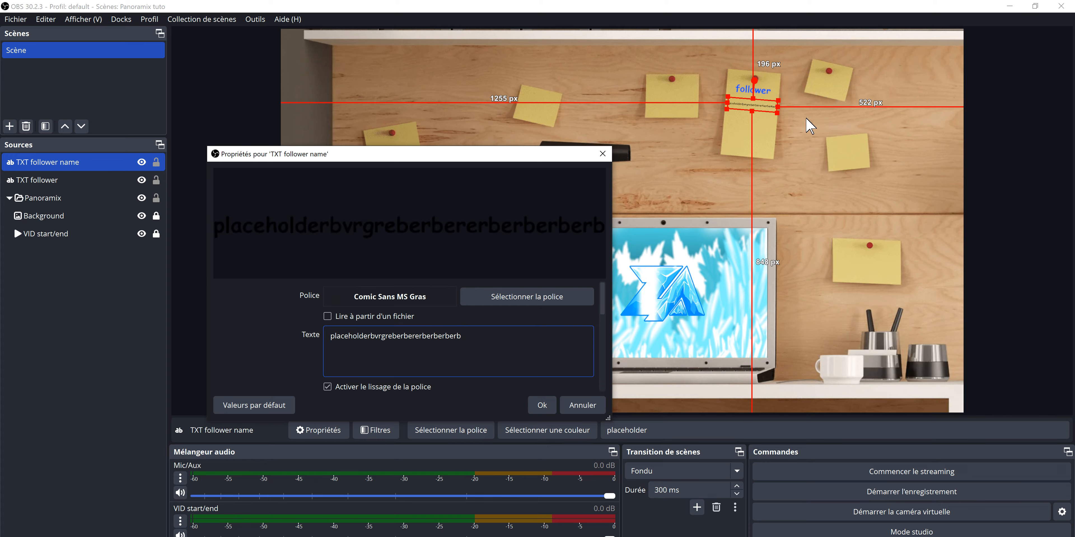
{"action": "type", "text": "erb"}
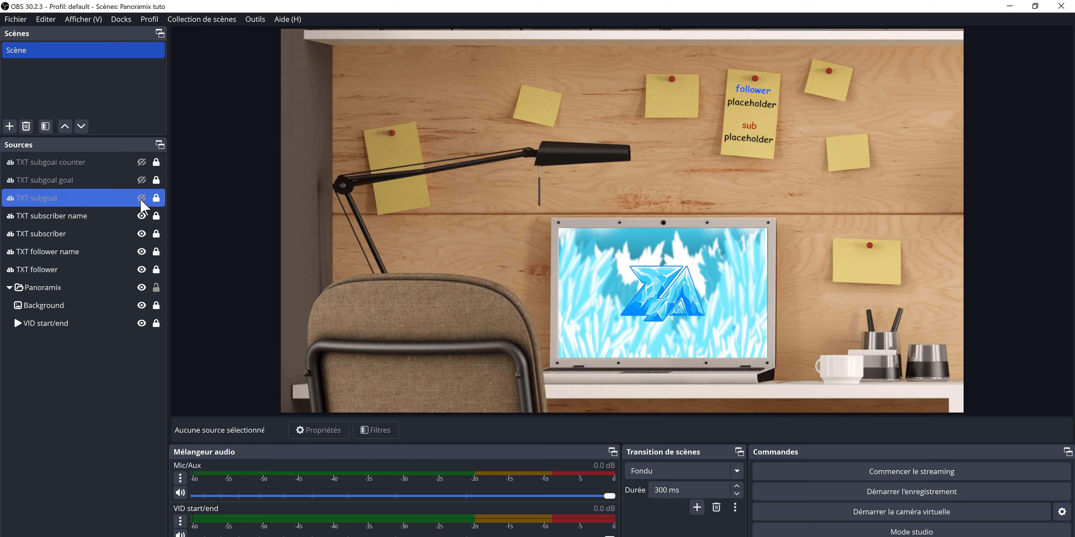
- Show the hidden subgoal text sources and move all text sources into the Panoramix group above Background
{"action": "left_click", "coordinate": [142, 179]}
{"action": "left_click", "coordinate": [141, 162]}
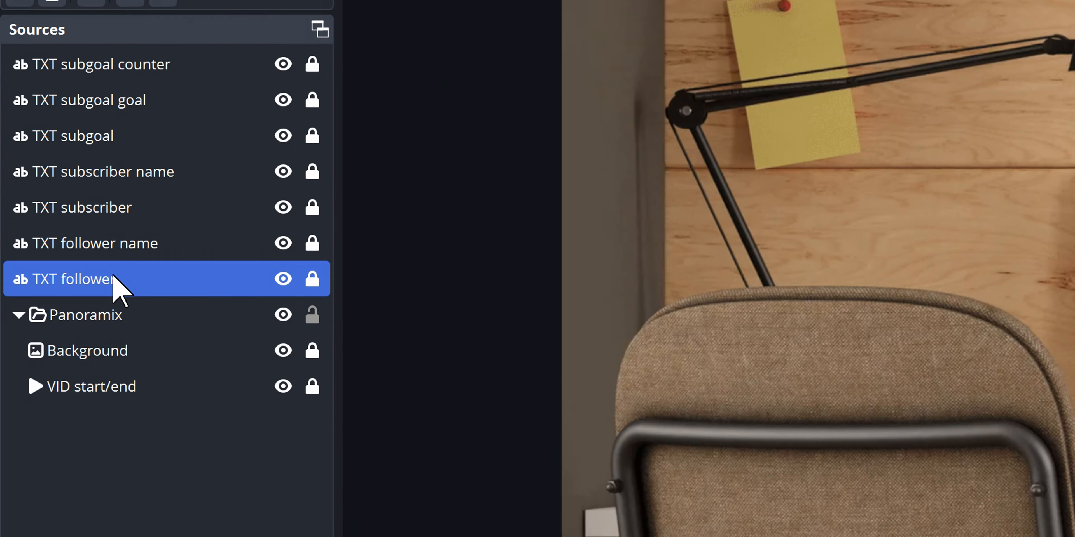
{"action": "left_click_drag", "start_coordinate": [119, 314], "coordinate": [106, 136]}
{"action": "left_click_drag", "start_coordinate": [101, 100], "coordinate": [100, 189]}
{"action": "left_click_drag", "start_coordinate": [132, 91], "coordinate": [167, 157]}
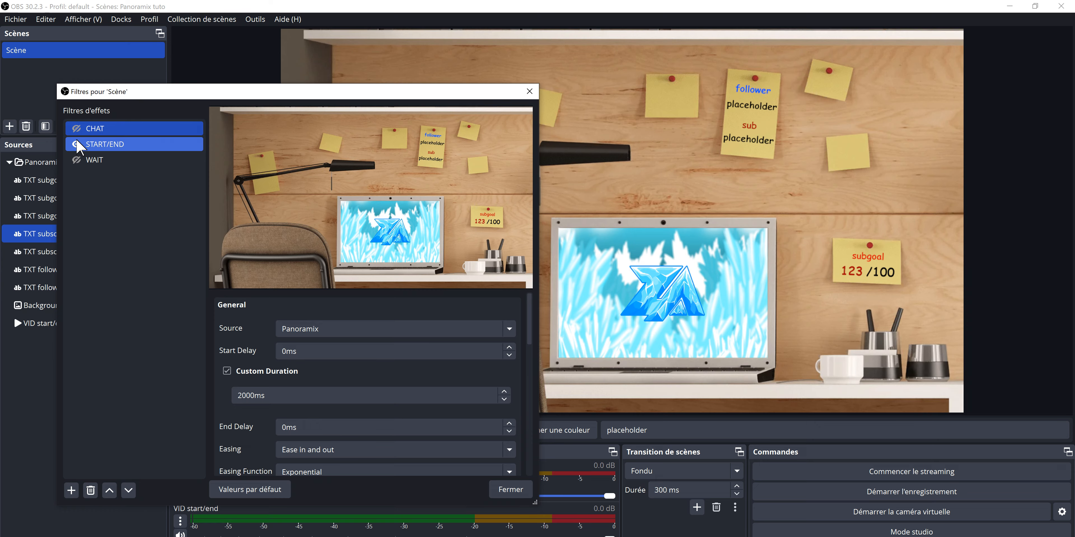
- Trigger the scene's START/END, CHAT and WAIT move filters to check that the sticky note texts follow the panorama
{"action": "left_click", "coordinate": [76, 142]}
{"action": "left_click", "coordinate": [76, 130]}
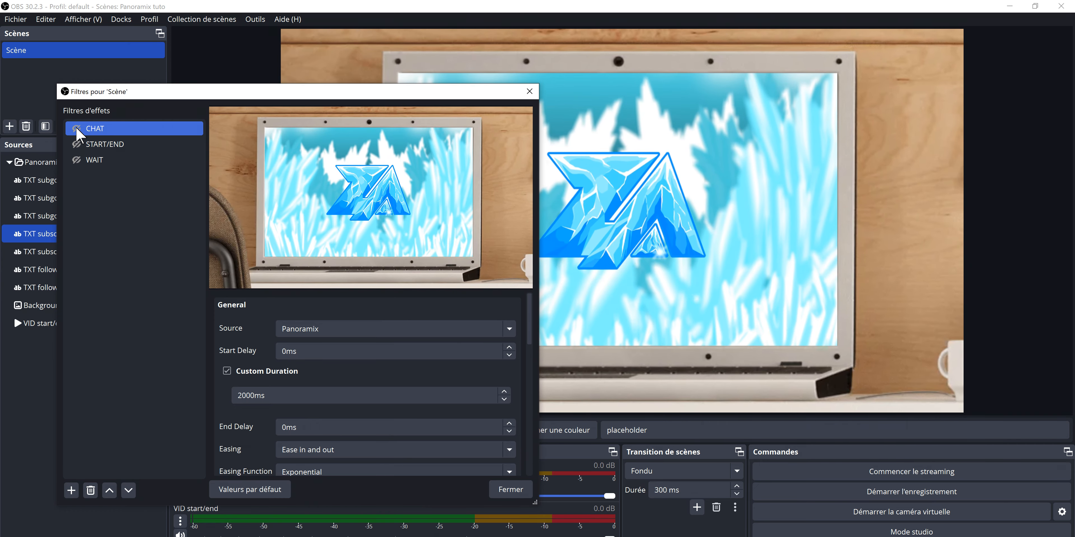
{"action": "left_click", "coordinate": [76, 159]}
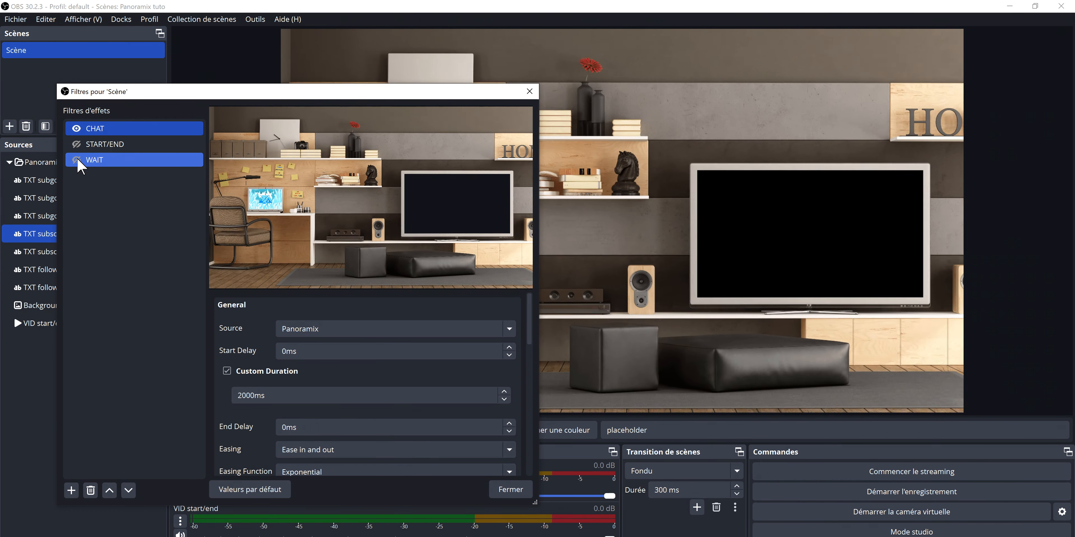
{"action": "left_click", "coordinate": [77, 160]}
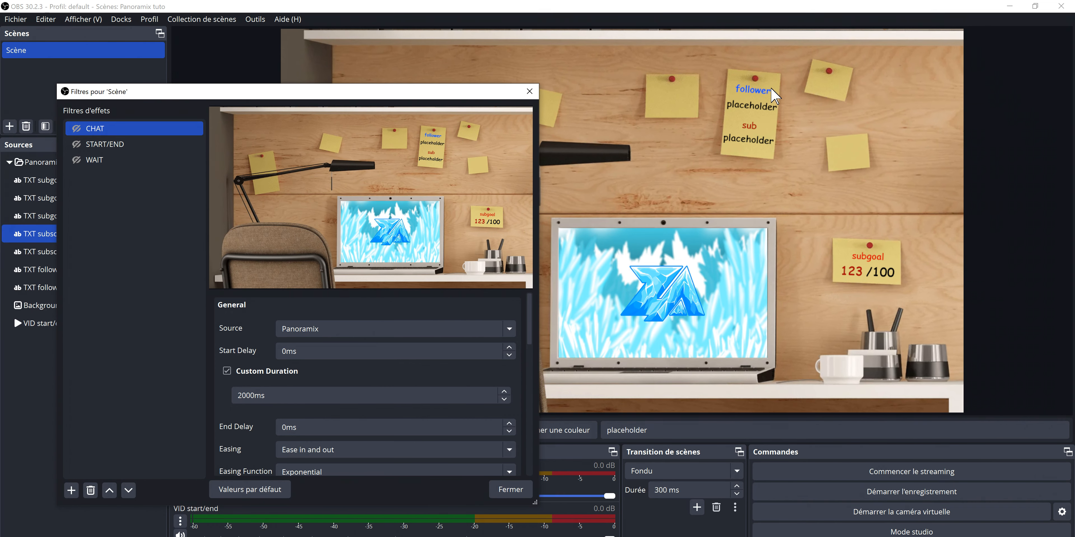
{"action": "left_click", "coordinate": [510, 490]}
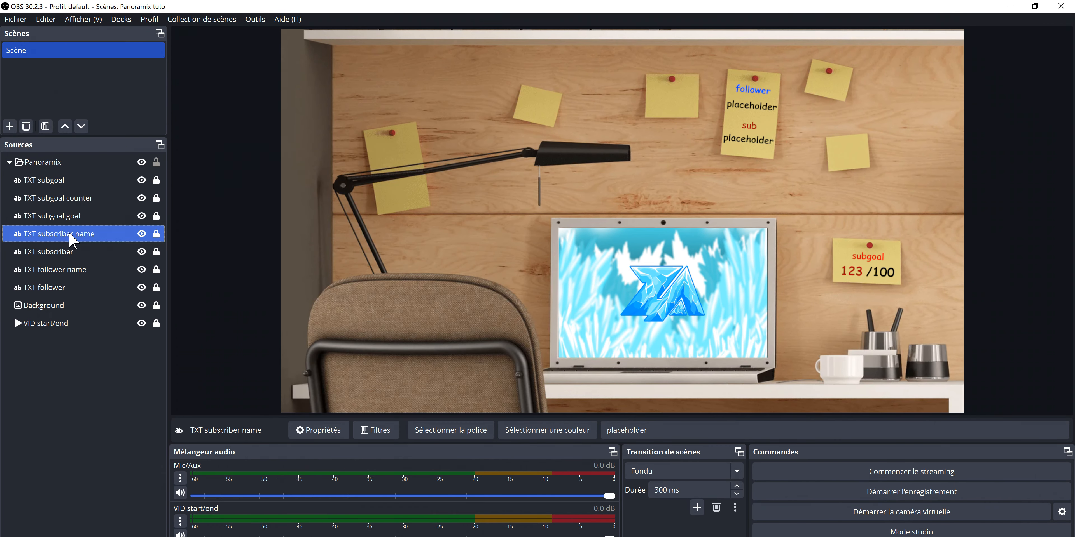
- Make the "TXT subscriber name" source read its text from the file most_recent_resubscriber.txt
{"action": "double_click", "coordinate": [72, 235]}
{"action": "left_click", "coordinate": [450, 328]}
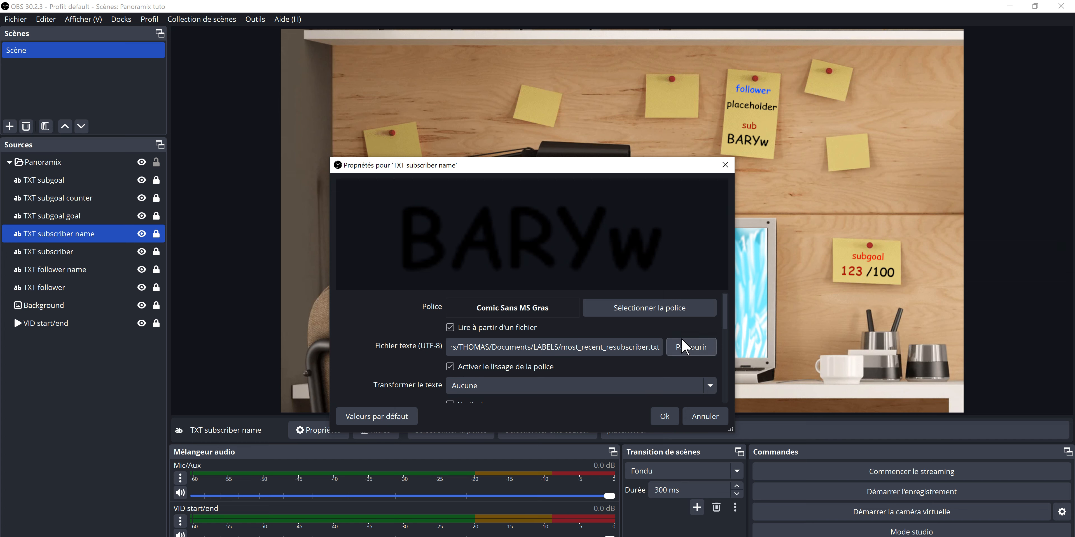
{"action": "left_click", "coordinate": [663, 418]}
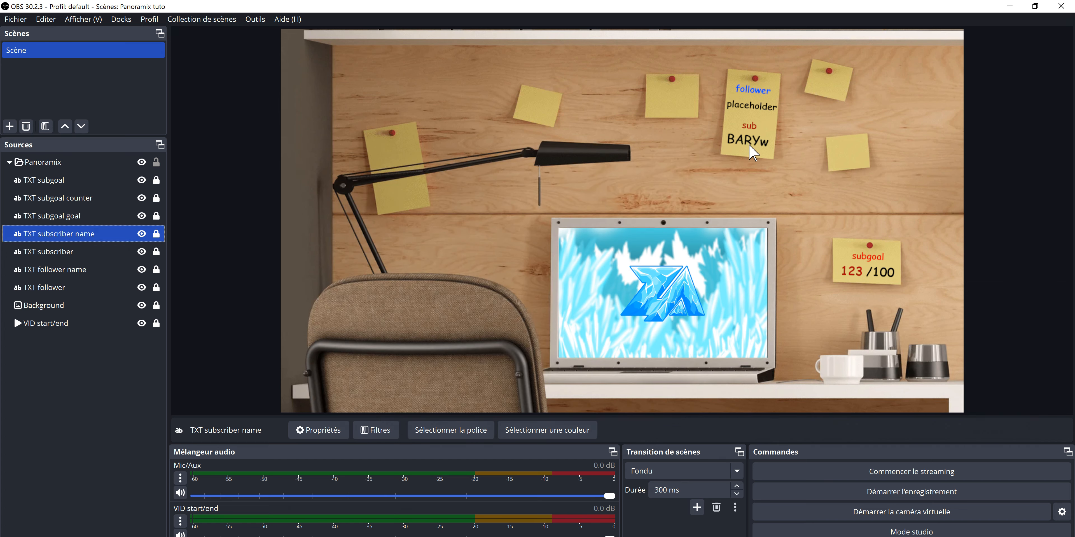
- Make the "TXT follower name" source read its text from the file most_recent_follower.txt
{"action": "double_click", "coordinate": [62, 269]}
{"action": "left_click", "coordinate": [691, 342]}
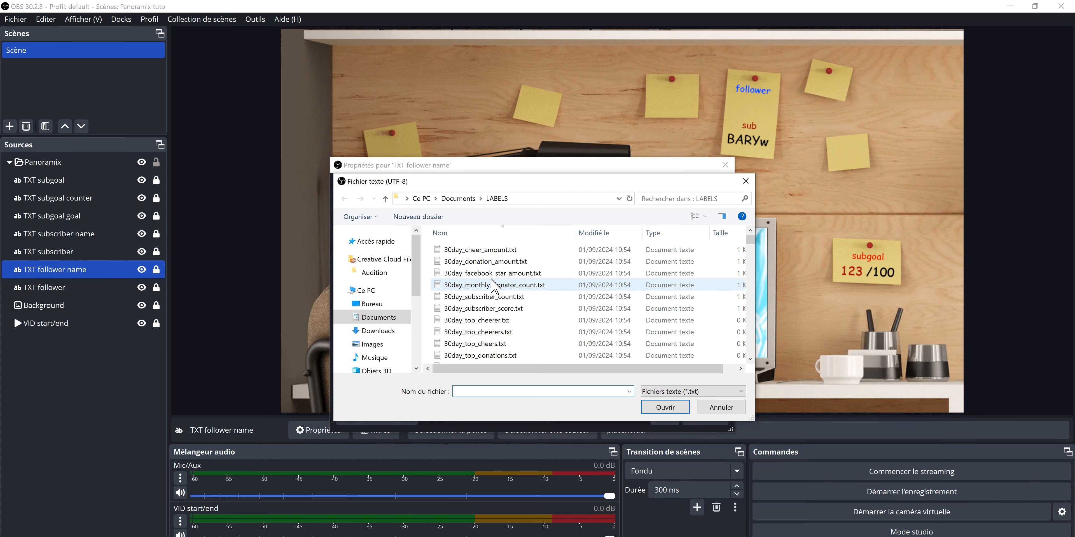
{"action": "double_click", "coordinate": [523, 346]}
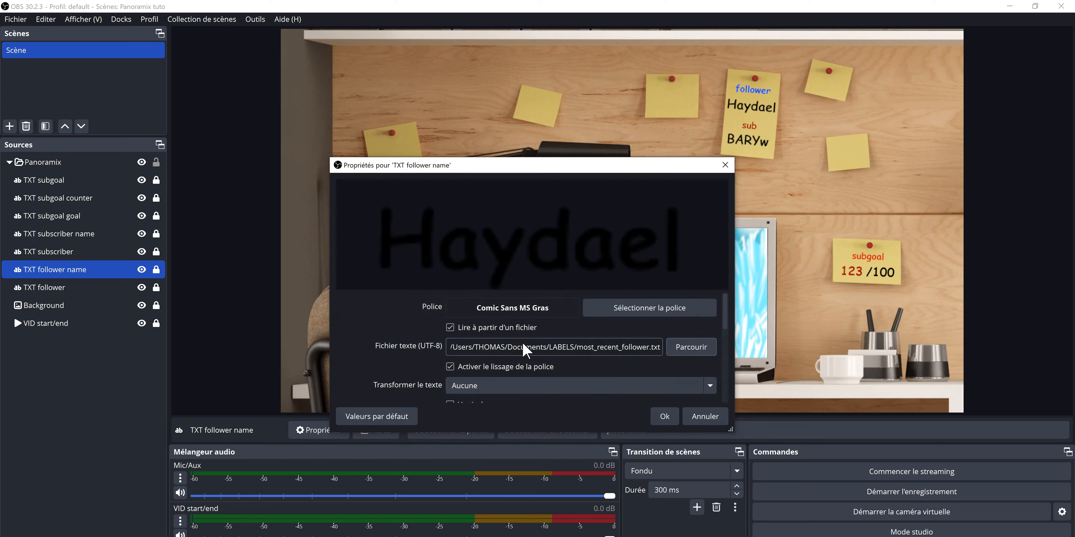
{"action": "left_click", "coordinate": [664, 417]}
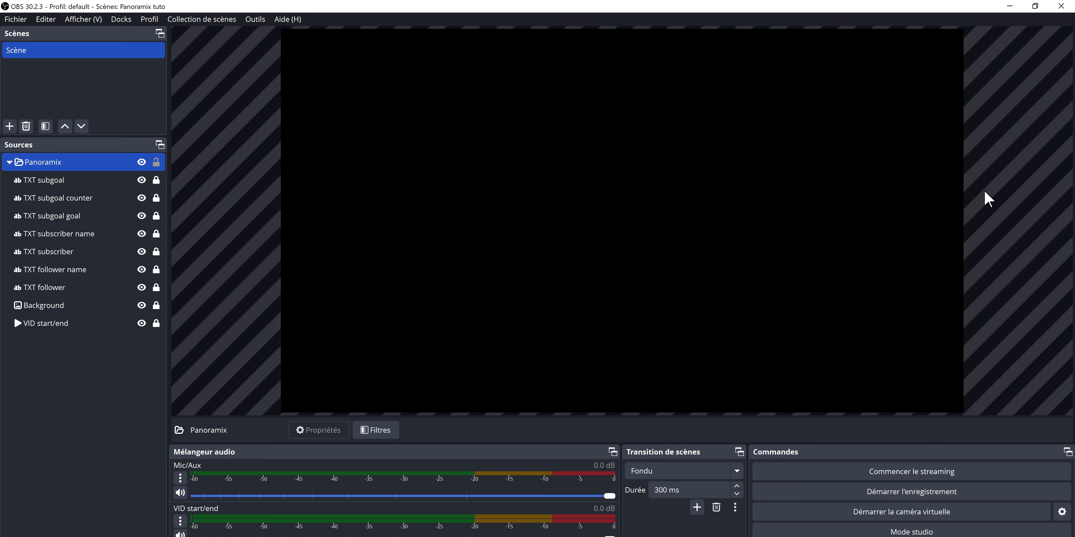
- Add a Move Source filter named "GAMEPLAY" to the scene's effect filters
{"action": "right_click", "coordinate": [75, 49]}
{"action": "left_click", "coordinate": [125, 230]}
{"action": "left_click", "coordinate": [306, 491]}
{"action": "left_click", "coordinate": [352, 410]}
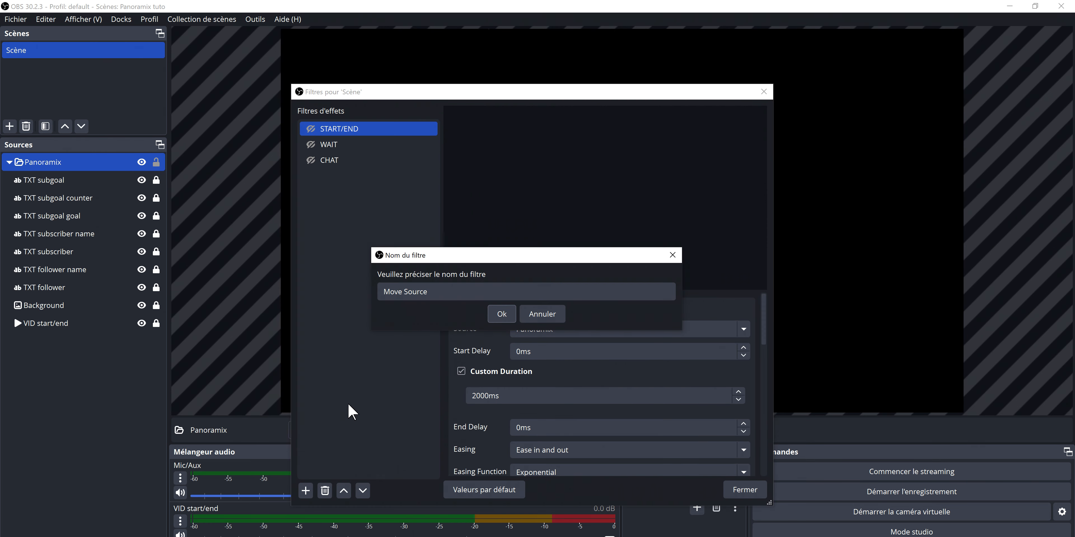
{"action": "type", "text": "GAMEPLAY"}
{"action": "left_click", "coordinate": [497, 307]}
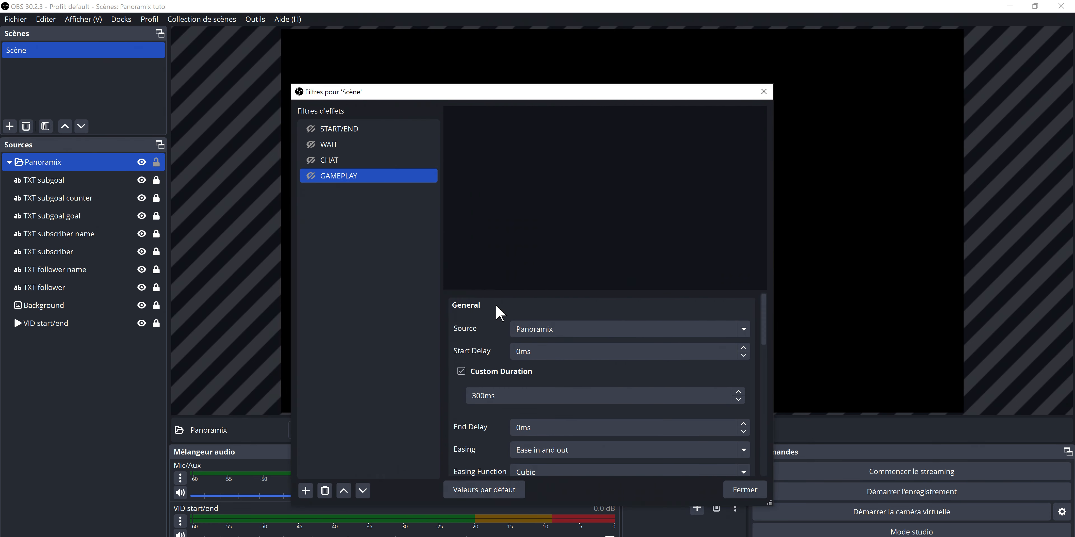
- Set the GAMEPLAY filter's easing function to Exponential and test the move from CHAT to GAMEPLAY
{"action": "scroll", "coordinate": [525, 452], "scroll_direction": "down", "scroll_amount": 2}
{"action": "left_click", "coordinate": [526, 404]}
{"action": "left_click", "coordinate": [525, 497]}
{"action": "scroll", "coordinate": [489, 422], "scroll_direction": "down", "scroll_amount": 2}
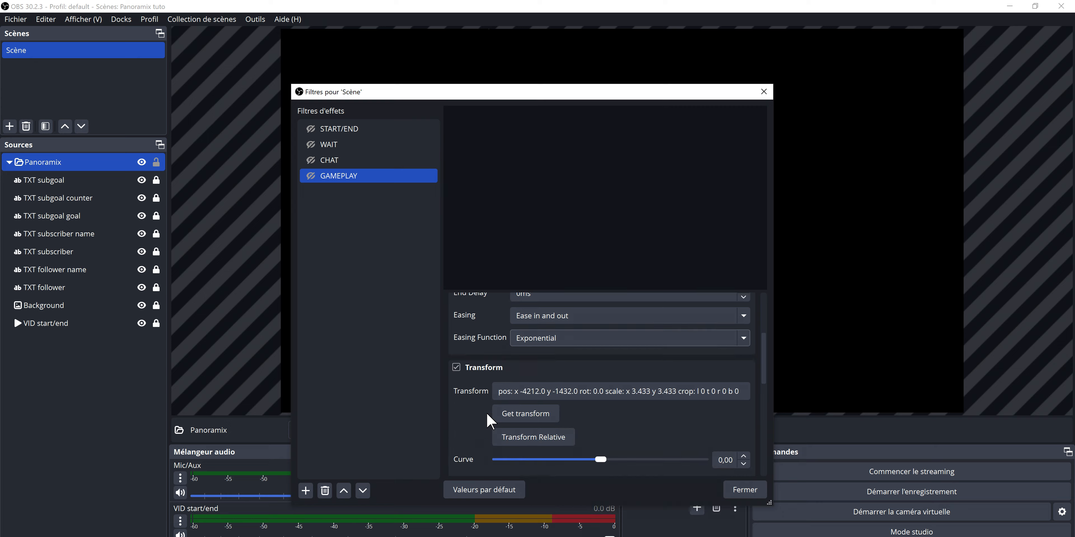
{"action": "left_click", "coordinate": [311, 161]}
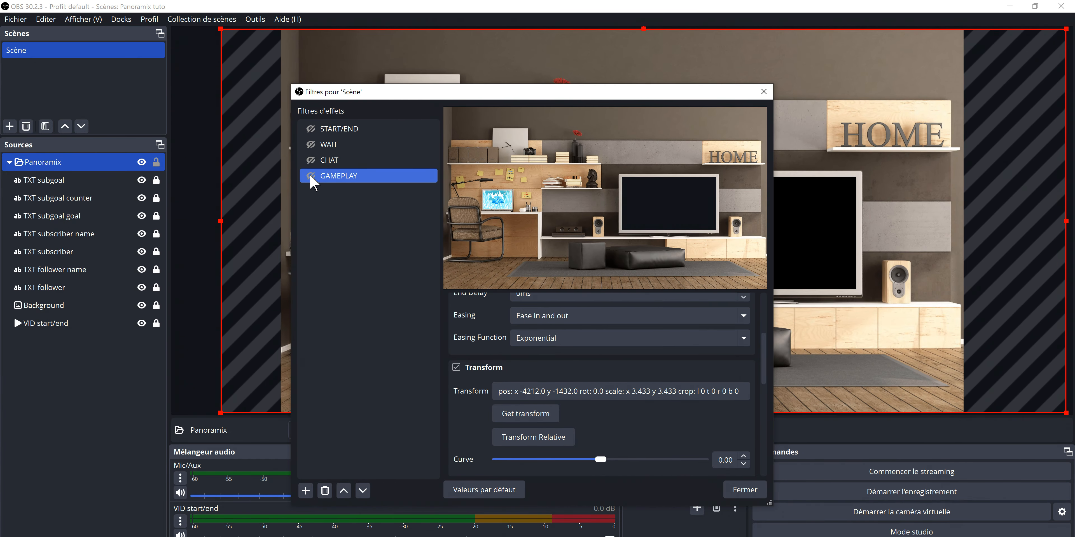
{"action": "left_click", "coordinate": [310, 177]}
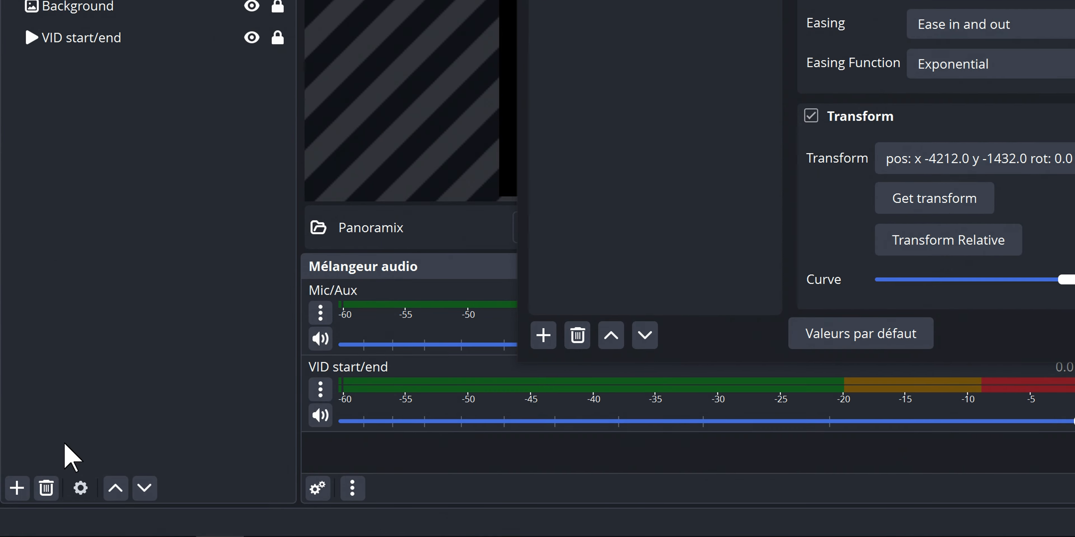
- Add a "Capture de jeu" source to the scene above the Panoramix group
{"action": "left_click", "coordinate": [12, 536]}
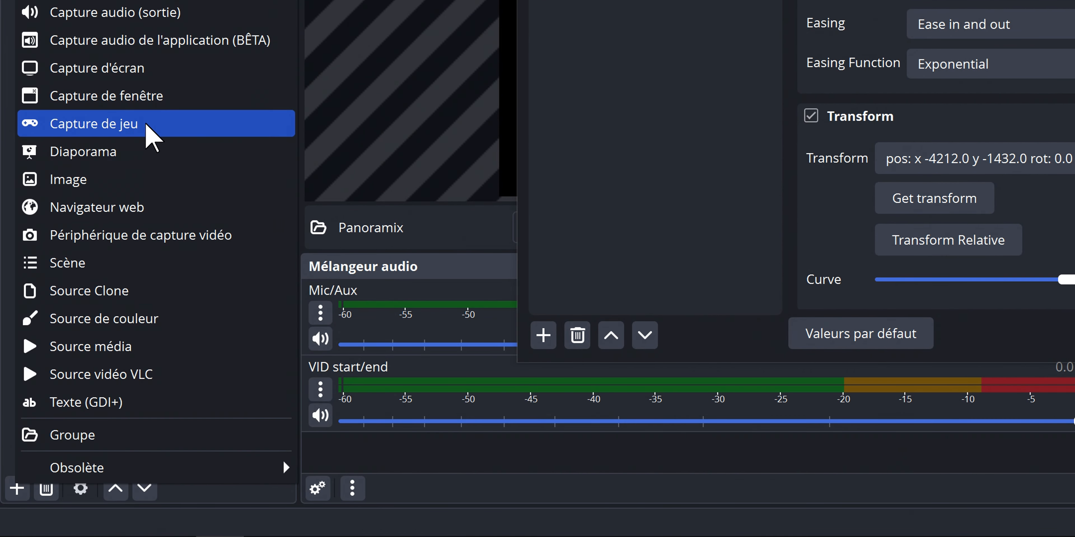
{"action": "left_click", "coordinate": [106, 125]}
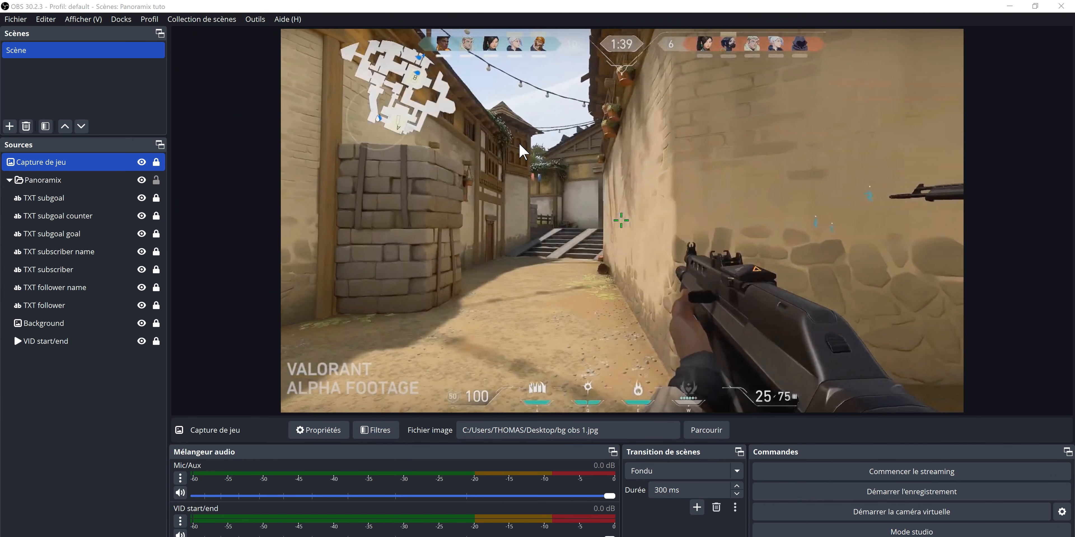
- Move the "Capture de jeu" source into the Panoramix group, directly beneath Background
{"action": "left_click_drag", "start_coordinate": [81, 169], "coordinate": [80, 340]}
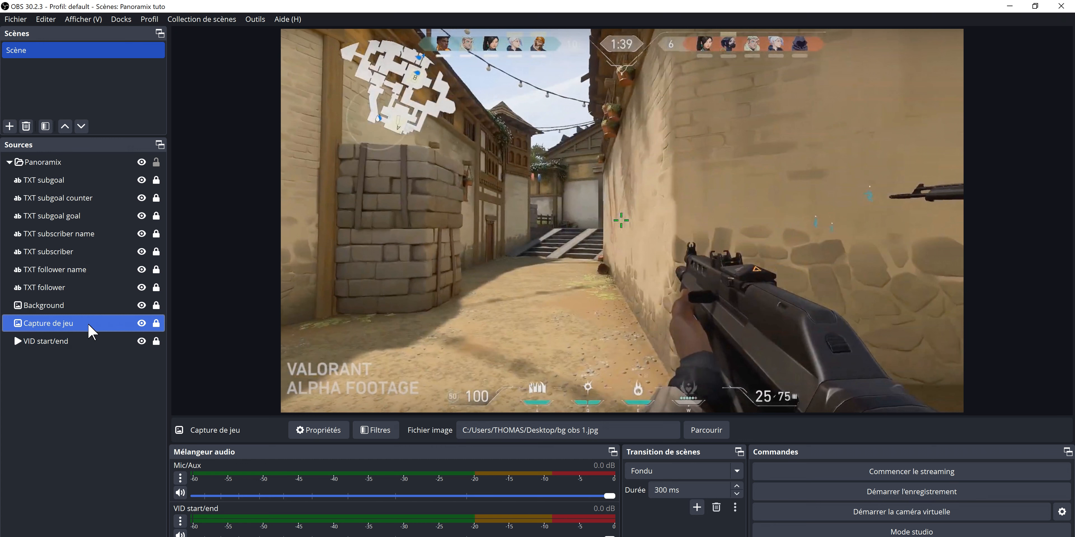
{"action": "left_click", "coordinate": [450, 304]}
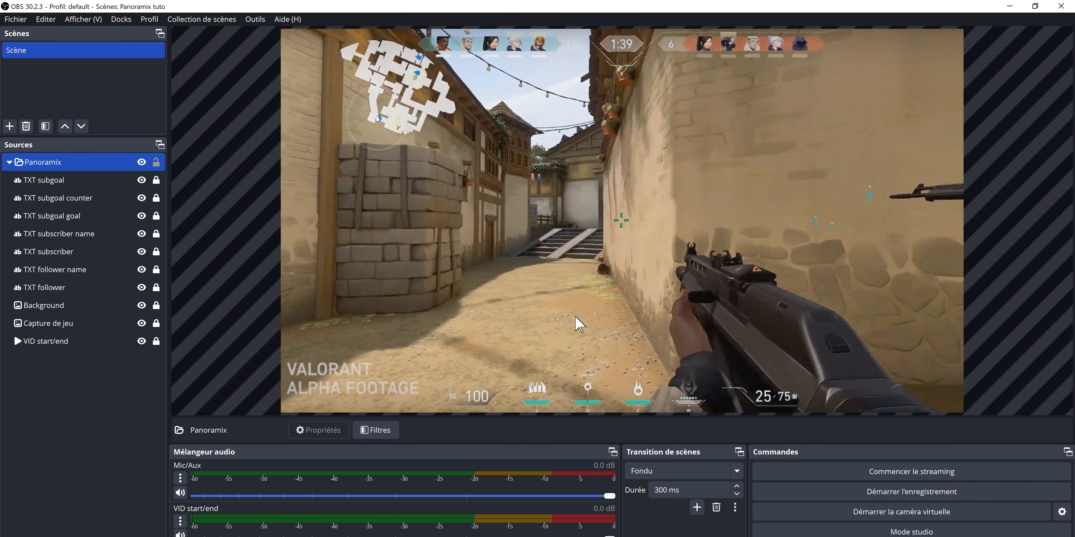
- Create a new scene named "JEU" and add a source of type Scène
{"action": "left_click", "coordinate": [10, 128]}
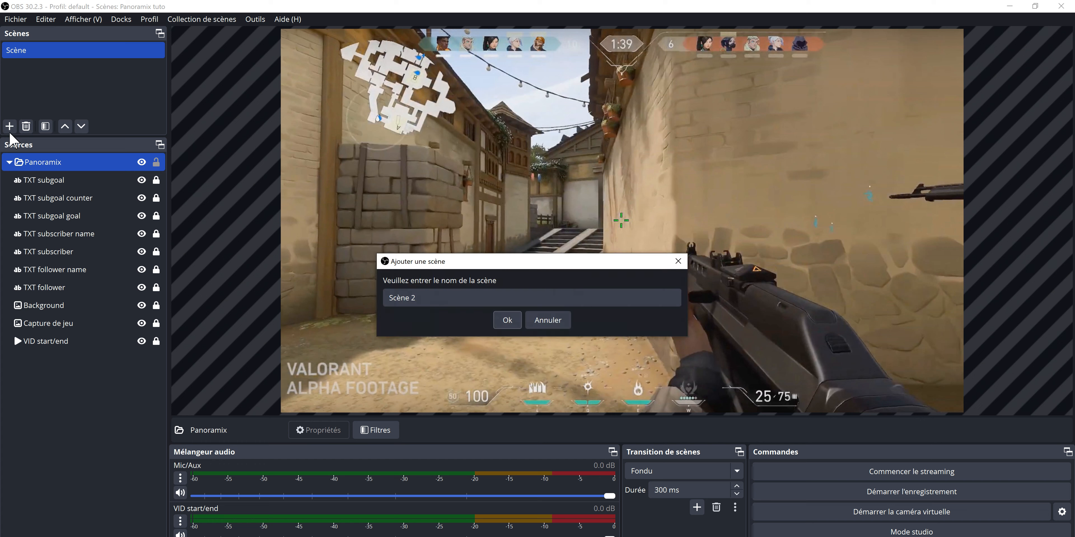
{"action": "left_click", "coordinate": [441, 291]}
{"action": "type", "text": "JE"}
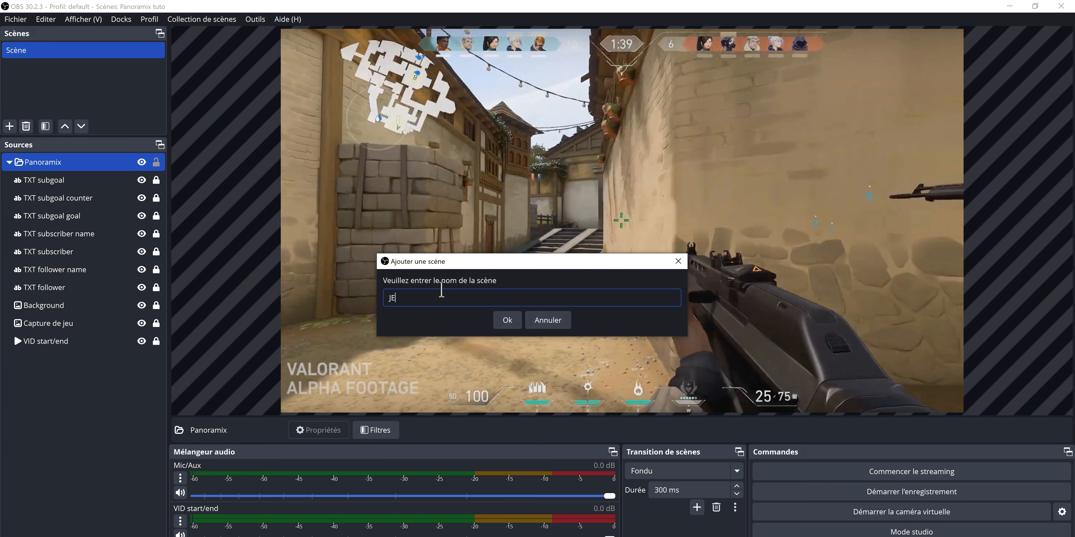
{"action": "type", "text": "U"}
{"action": "key", "text": "Return"}
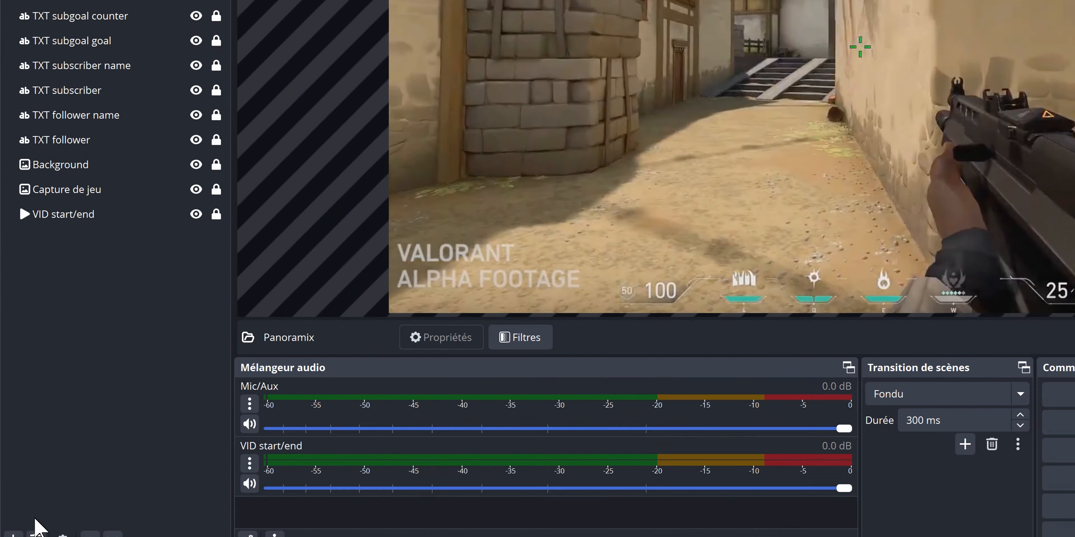
{"action": "left_click", "coordinate": [31, 522]}
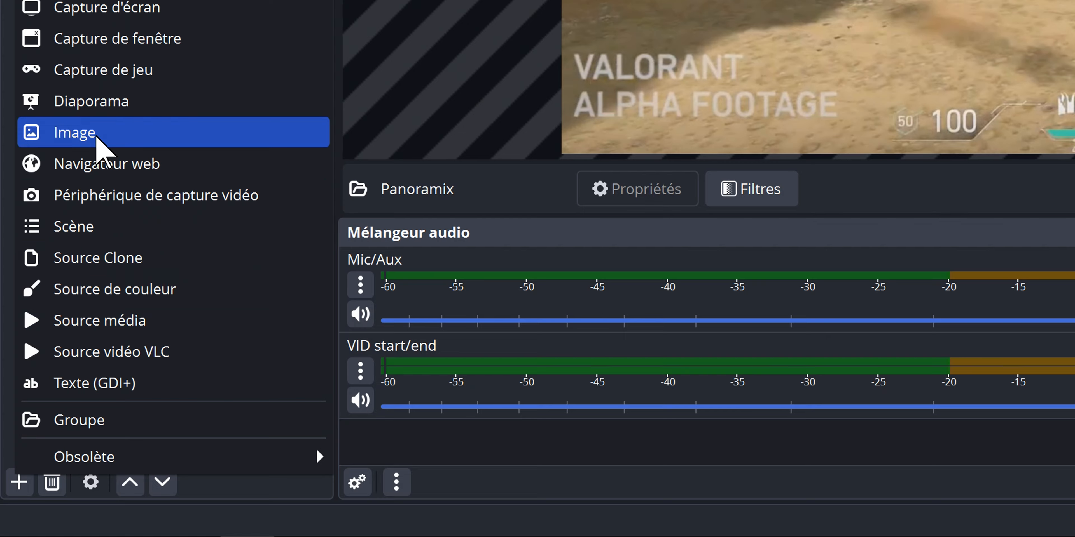
{"action": "left_click", "coordinate": [108, 238]}
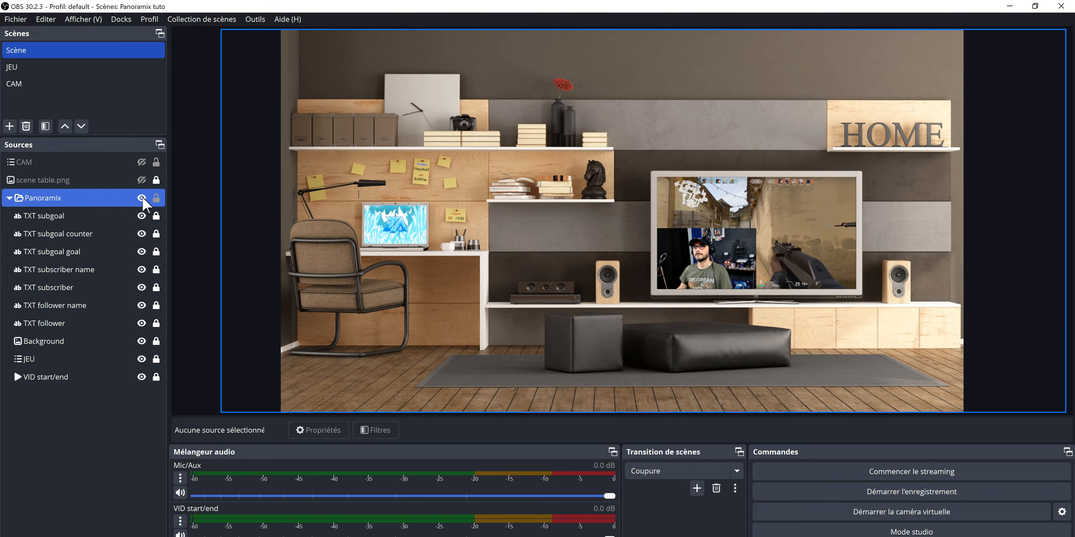
- Place "scene table.png" inside the Panoramix group directly above Background and show the CAM source
{"action": "left_click_drag", "start_coordinate": [71, 179], "coordinate": [73, 336]}
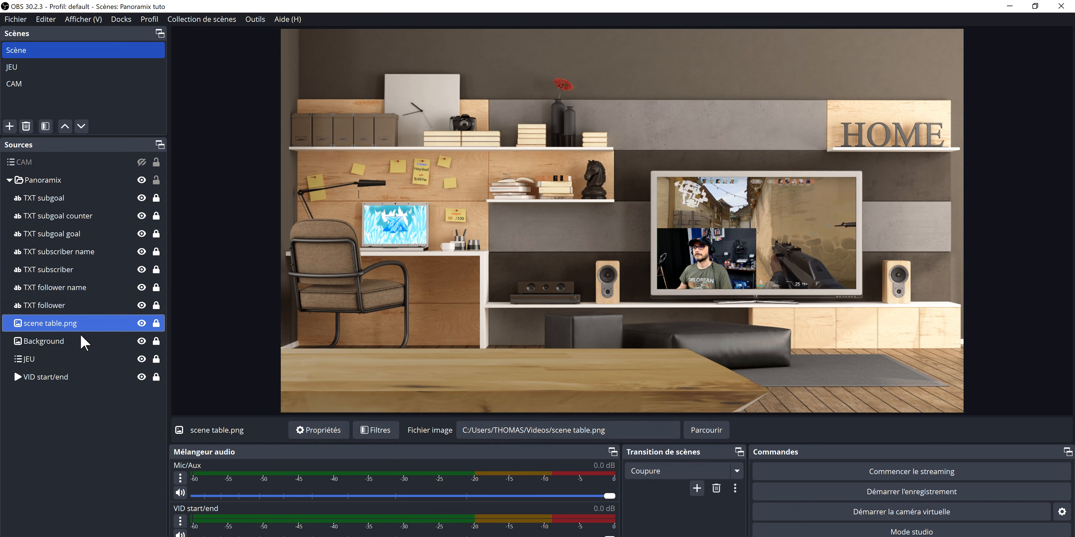
{"action": "left_click", "coordinate": [141, 162]}
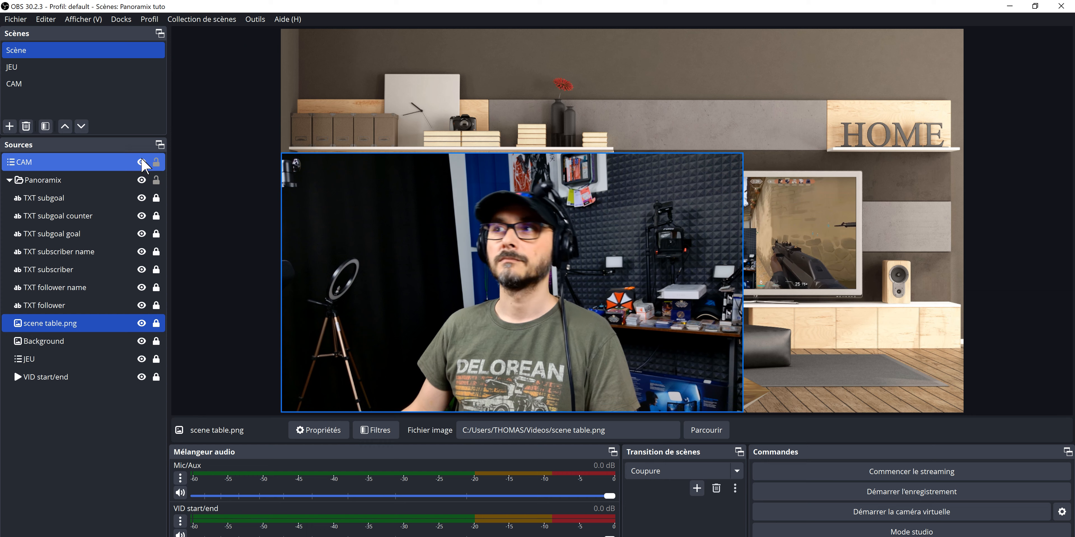
- Enable the "Suppression de l'arrière-plan" filter on the CAM scene's video capture device and return to the main scene
{"action": "left_click", "coordinate": [77, 87]}
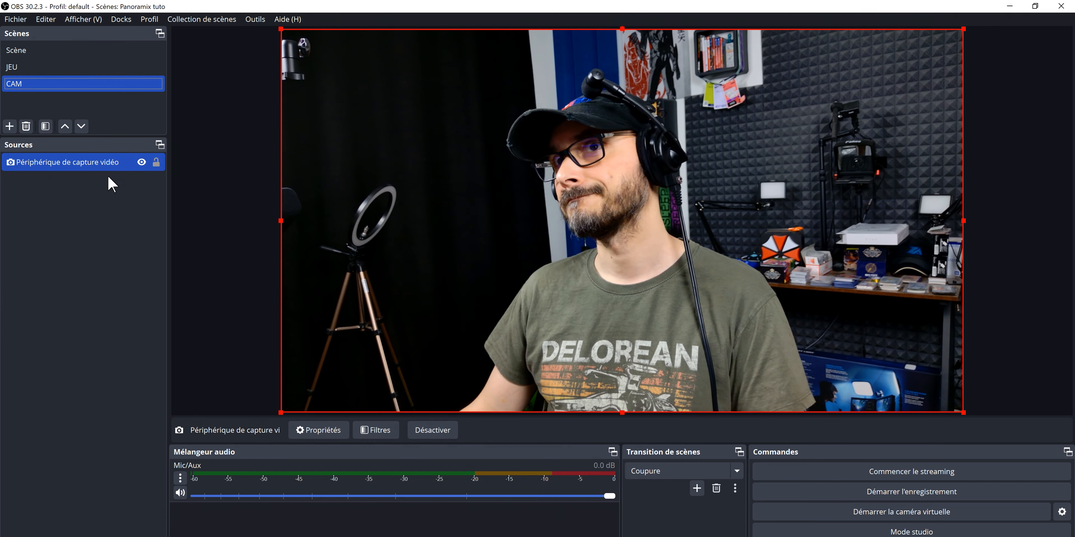
{"action": "left_click", "coordinate": [376, 430]}
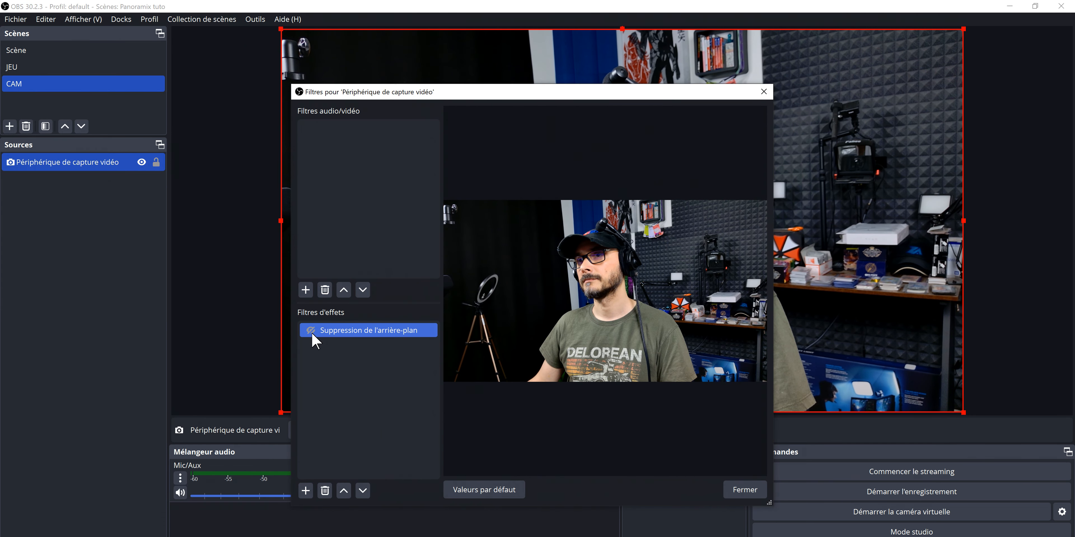
{"action": "left_click", "coordinate": [311, 330]}
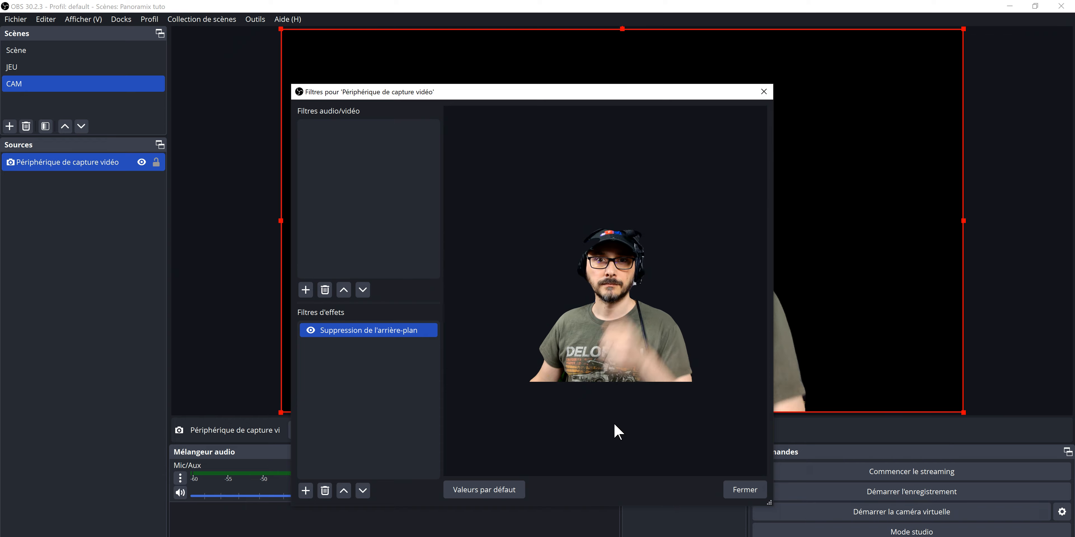
{"action": "left_click", "coordinate": [745, 489]}
{"action": "left_click", "coordinate": [33, 50]}
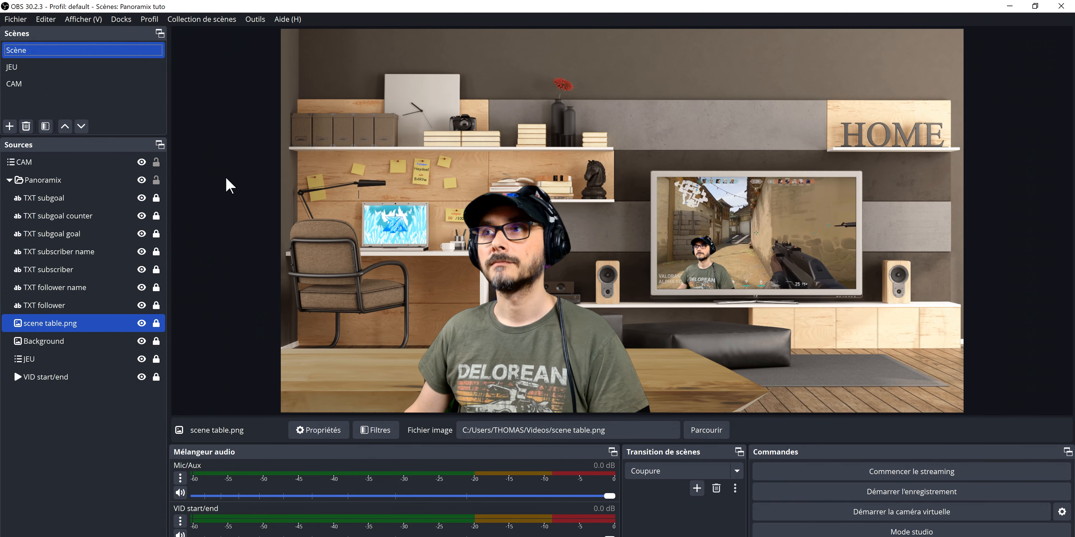
- Raise the CAM source to the table's back edge and place it in the Panoramix group just above "scene table.png"
{"action": "left_click", "coordinate": [67, 163]}
{"action": "left_click_drag", "start_coordinate": [432, 340], "coordinate": [431, 268]}
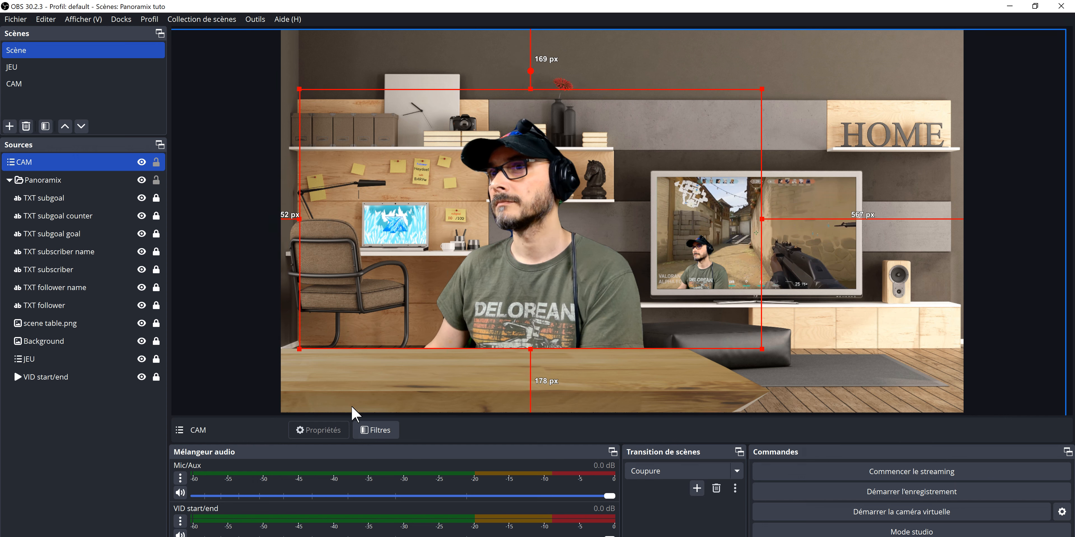
{"action": "left_click", "coordinate": [135, 473]}
{"action": "left_click_drag", "start_coordinate": [50, 162], "coordinate": [80, 315]}
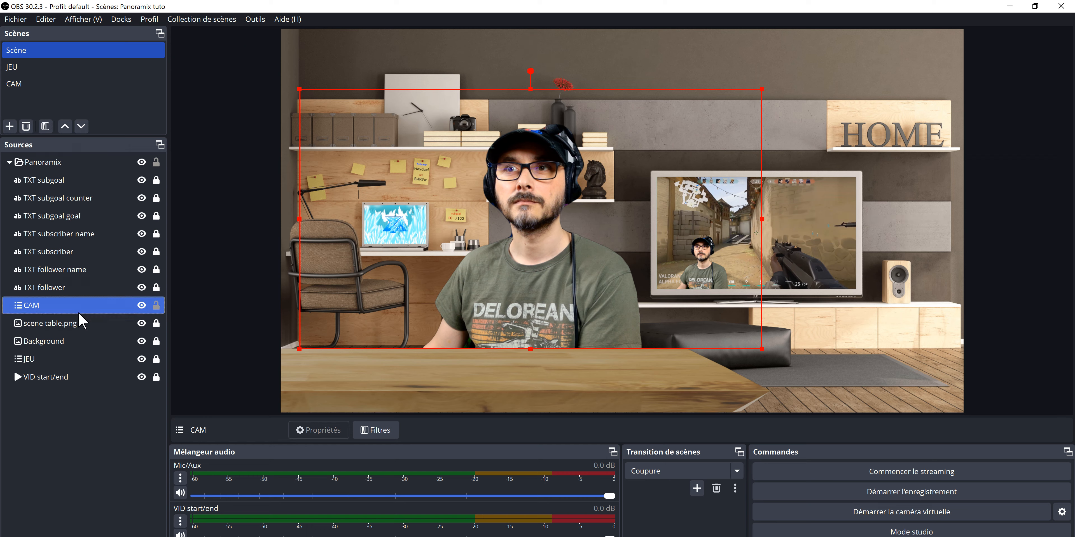
{"action": "left_click", "coordinate": [82, 441]}
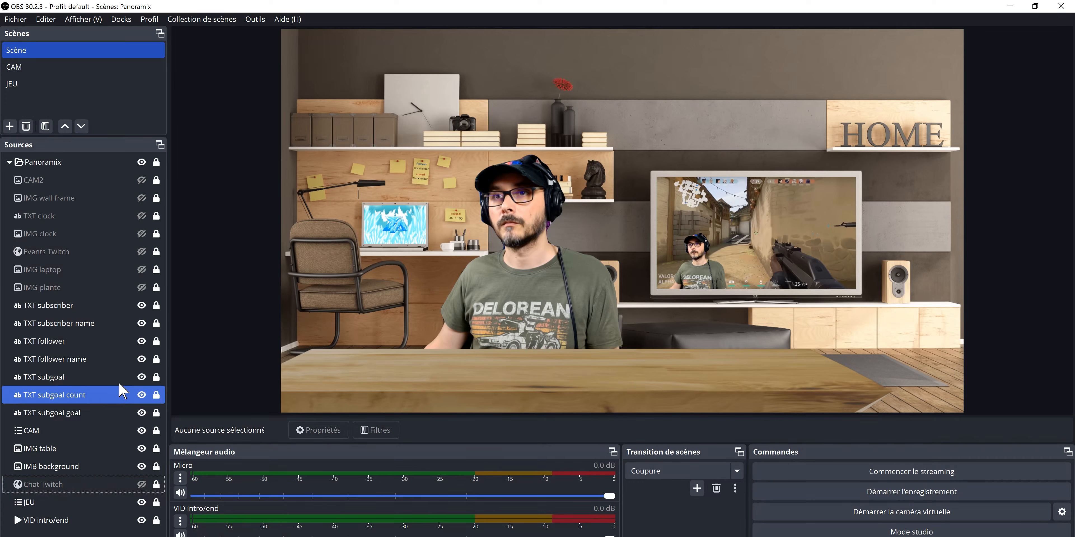
- Show the "IMG plante", "IMG laptop" and "Events Twitch" sources of the Panoramix group
{"action": "left_click", "coordinate": [145, 288]}
{"action": "left_click", "coordinate": [142, 287]}
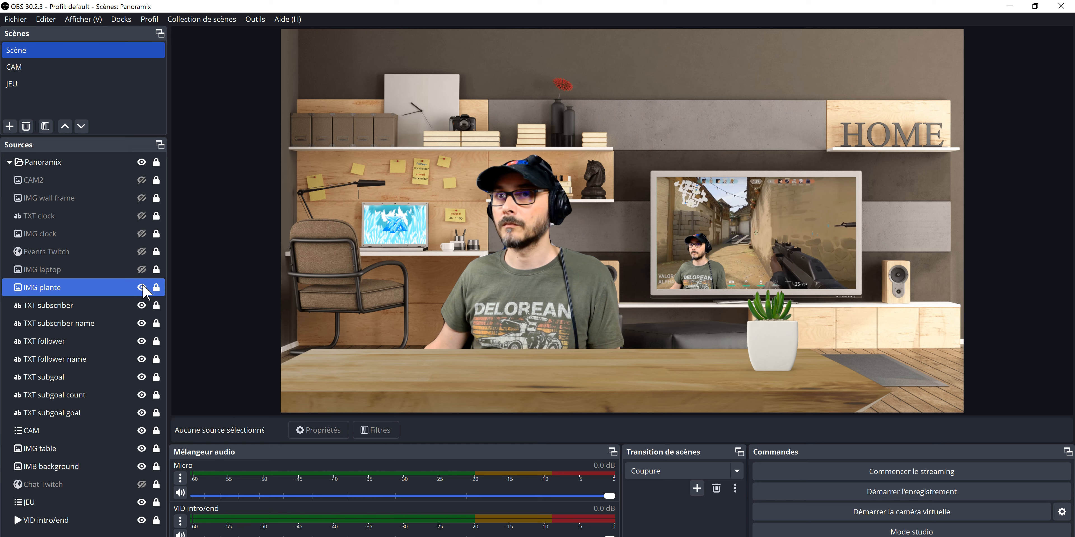
{"action": "left_click", "coordinate": [142, 270]}
{"action": "left_click", "coordinate": [142, 270]}
{"action": "left_click", "coordinate": [142, 251]}
{"action": "left_click", "coordinate": [142, 251]}
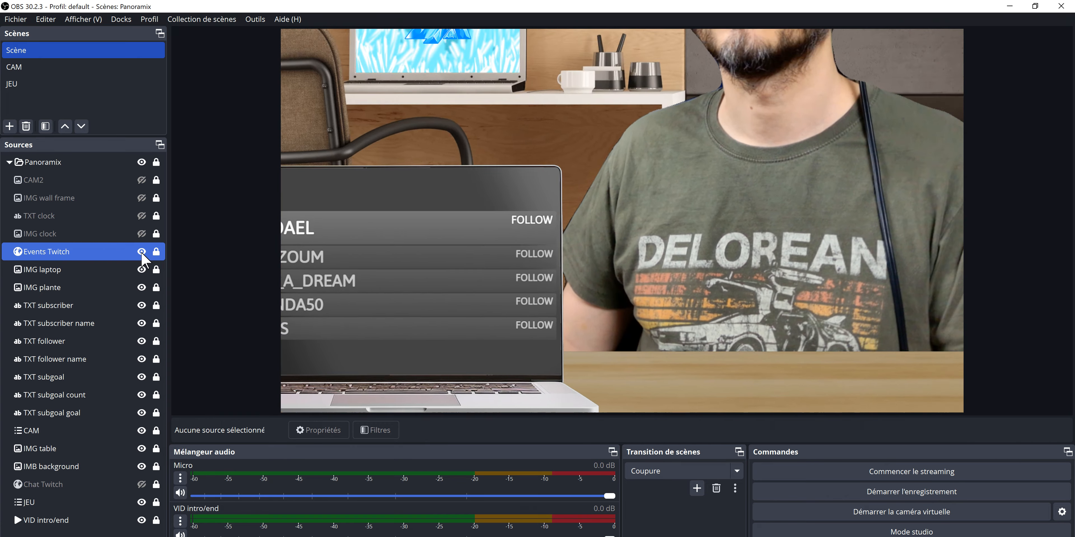
- Show the "IMG wall frame" and "CAM2" sources beside the television
{"action": "left_click", "coordinate": [143, 215]}
{"action": "left_click", "coordinate": [141, 198]}
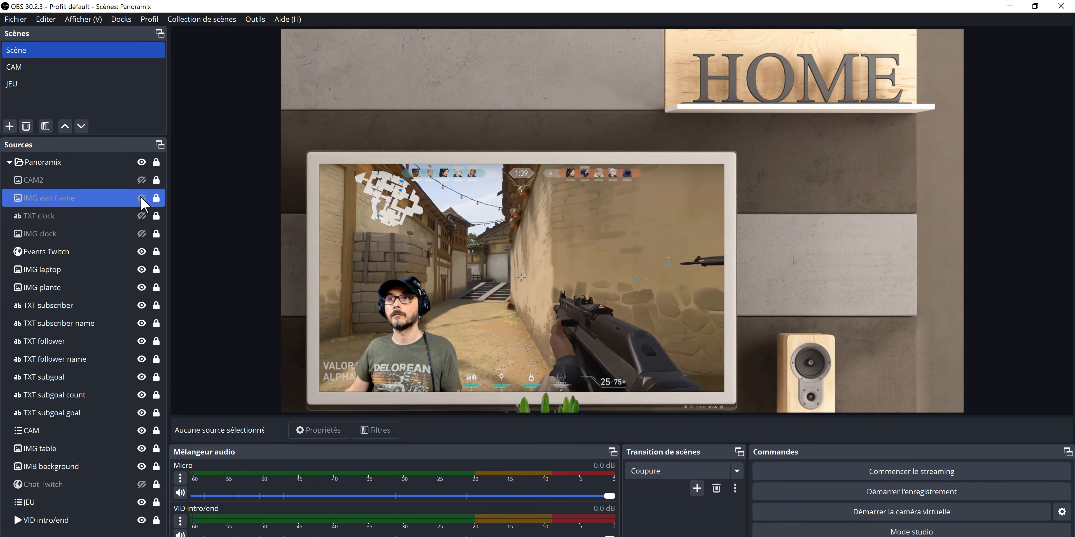
{"action": "left_click", "coordinate": [141, 180]}
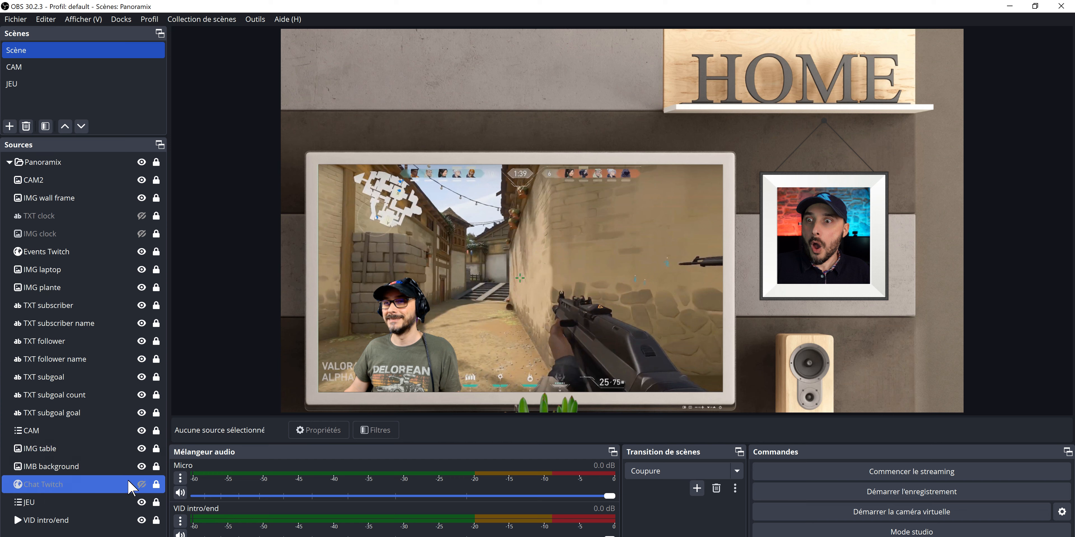
- Hide the JEU source and show "Chat Twitch" on the television screen instead
{"action": "left_click", "coordinate": [141, 503]}
{"action": "left_click", "coordinate": [141, 485]}
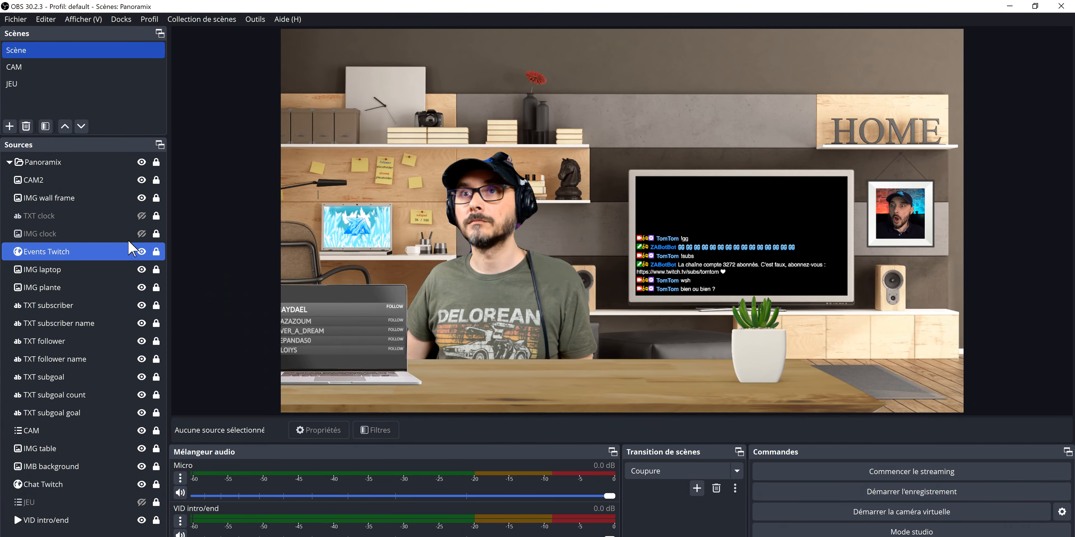
- Show the "IMG clock" and "TXT clock" sources on the wall
{"action": "left_click", "coordinate": [147, 232]}
{"action": "left_click", "coordinate": [142, 233]}
{"action": "left_click", "coordinate": [142, 220]}
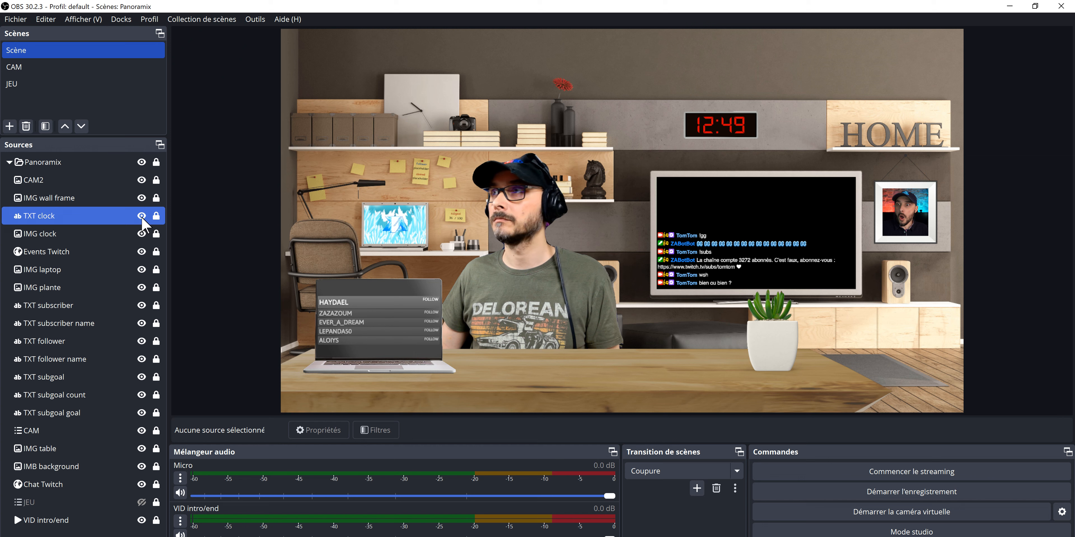
- Toggle the JEU source's visibility to compare the television with gameplay and with only the Twitch chat
{"action": "left_click", "coordinate": [134, 503]}
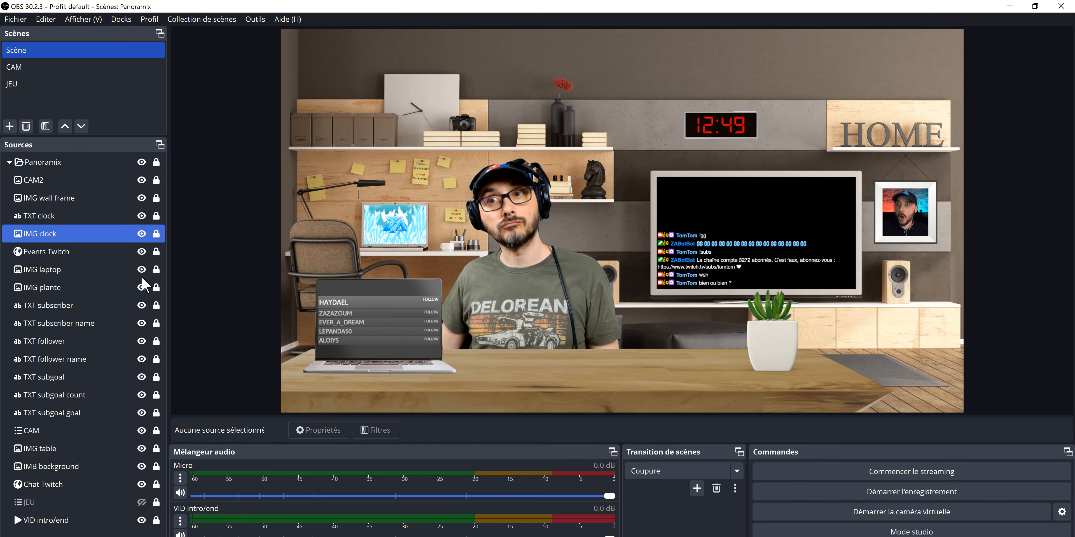
{"action": "left_click", "coordinate": [142, 502]}
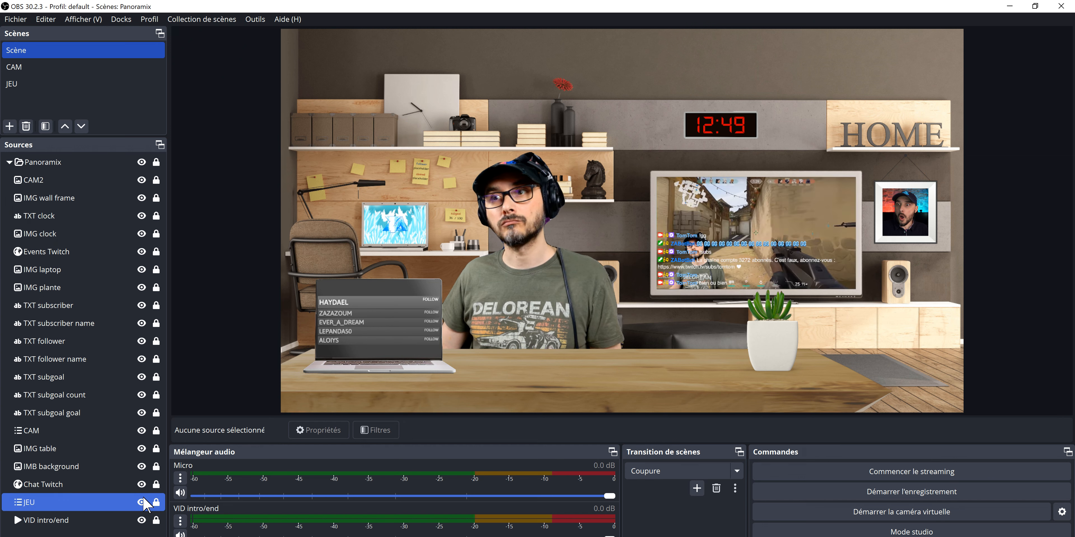
{"action": "left_click", "coordinate": [142, 502]}
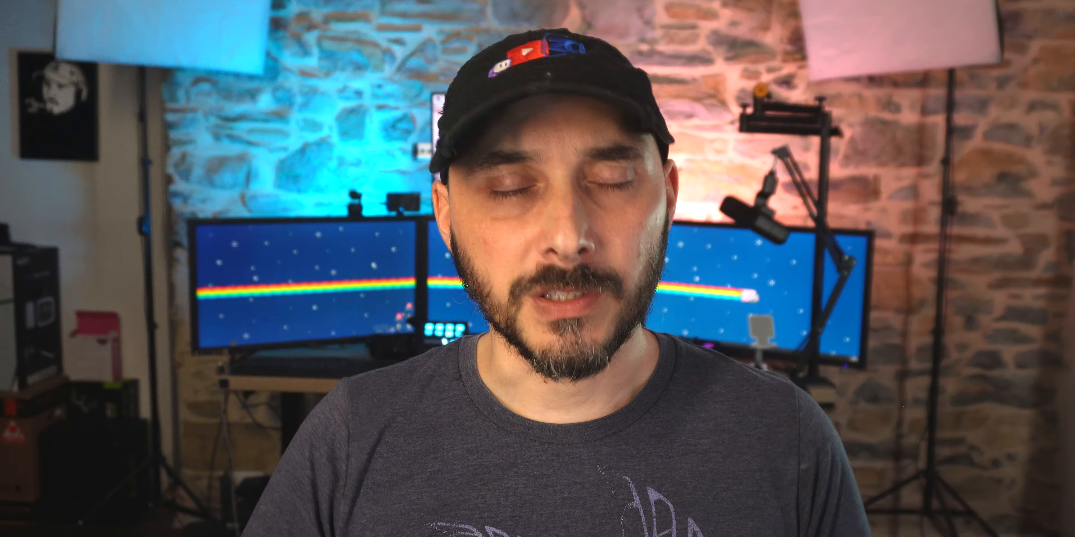